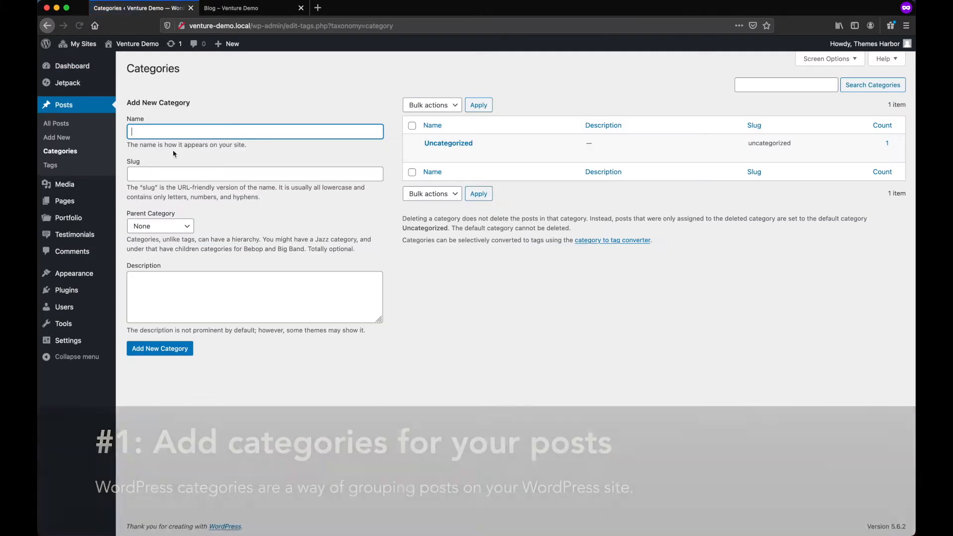
Add a category named Workshop, using a copy of the hint sentence "The description is not prominent by default; however, some themes may show it." as its description.
left_click(183, 152)
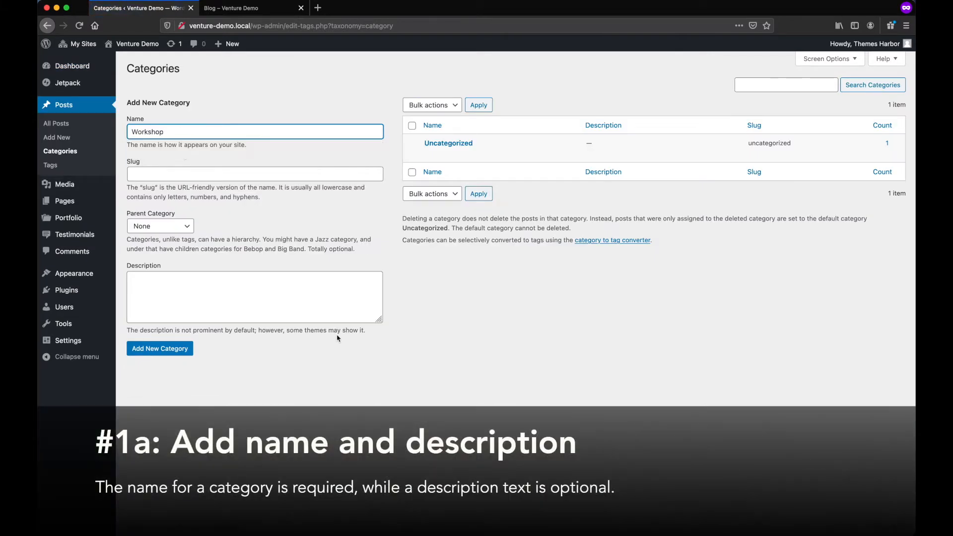
left_click_drag(368, 331, 128, 330)
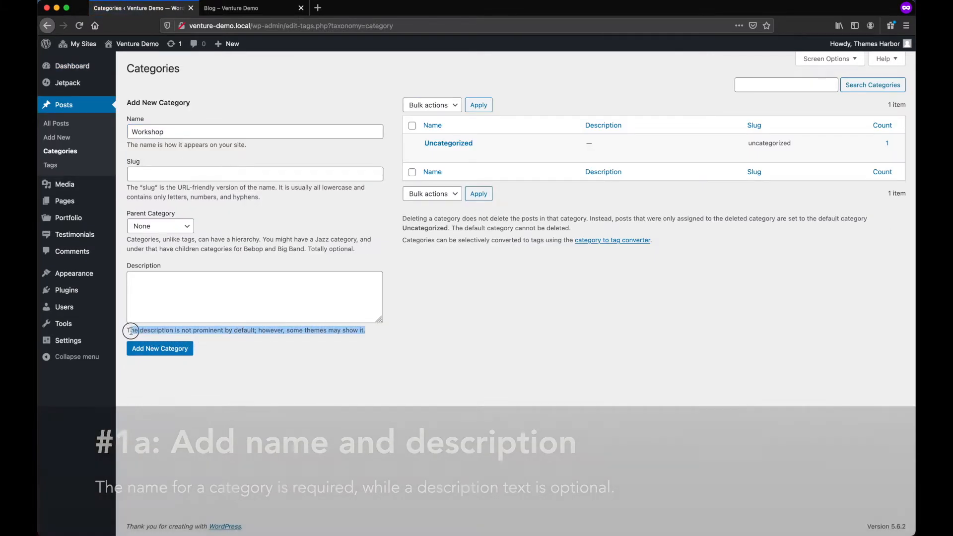
right_click(140, 329)
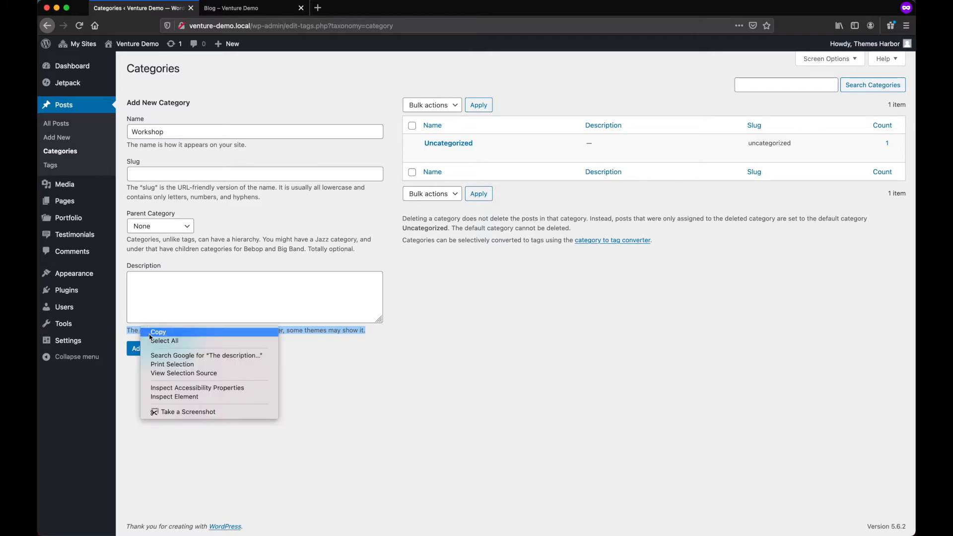
left_click(151, 336)
left_click(170, 293)
right_click(170, 293)
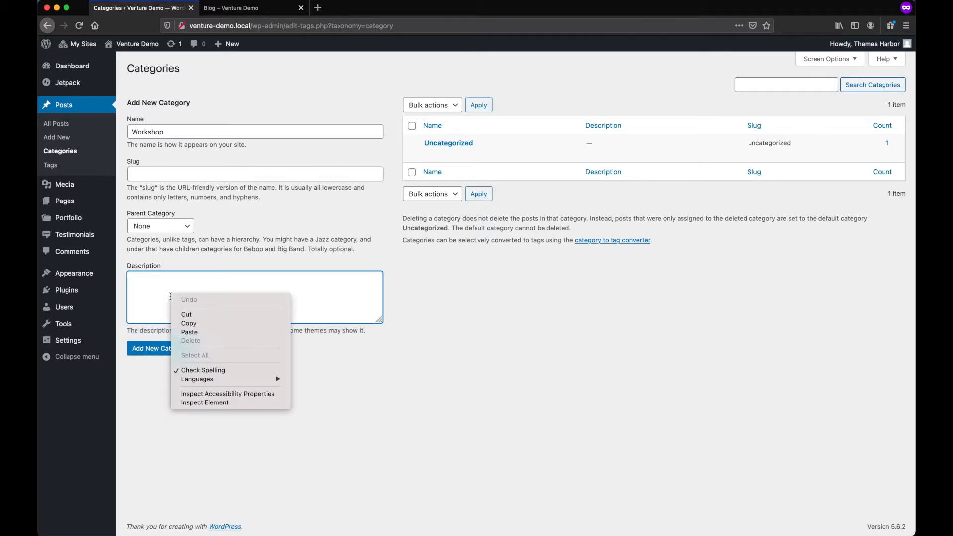
left_click(193, 332)
left_click(171, 348)
Add another post category named Travel, leaving its slug and description empty.
left_click(163, 131)
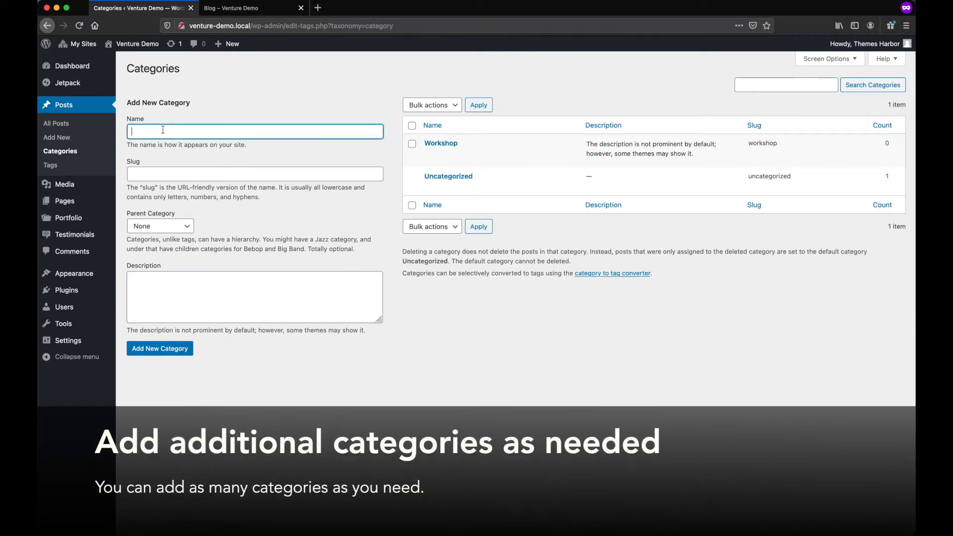
type("Travel")
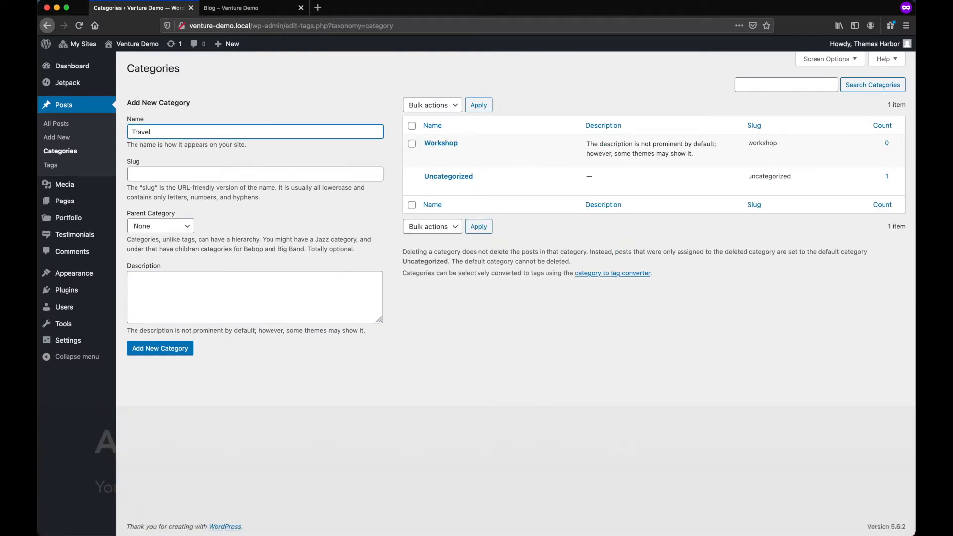
left_click(166, 353)
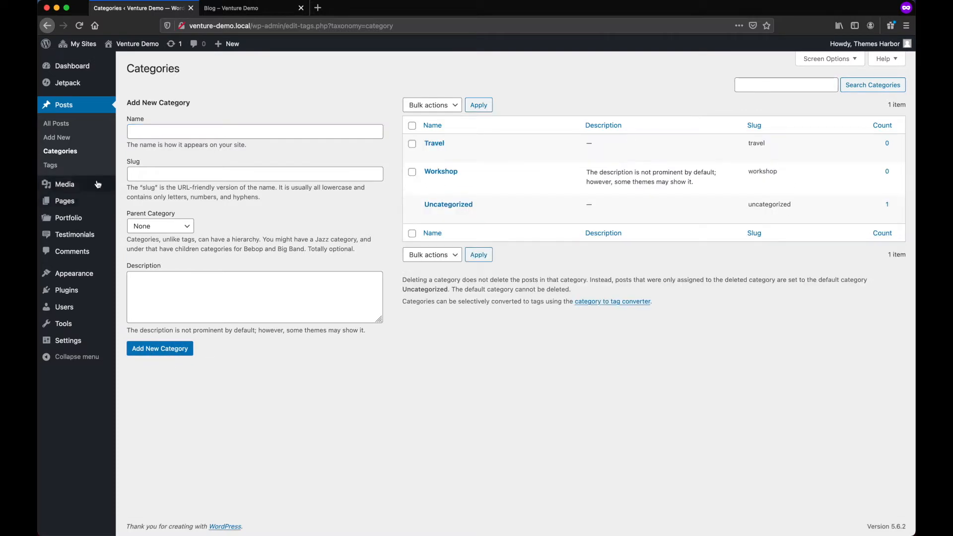
Start a new post and copy "Moving to a New Office" from the Website Content document into its title.
left_click(68, 137)
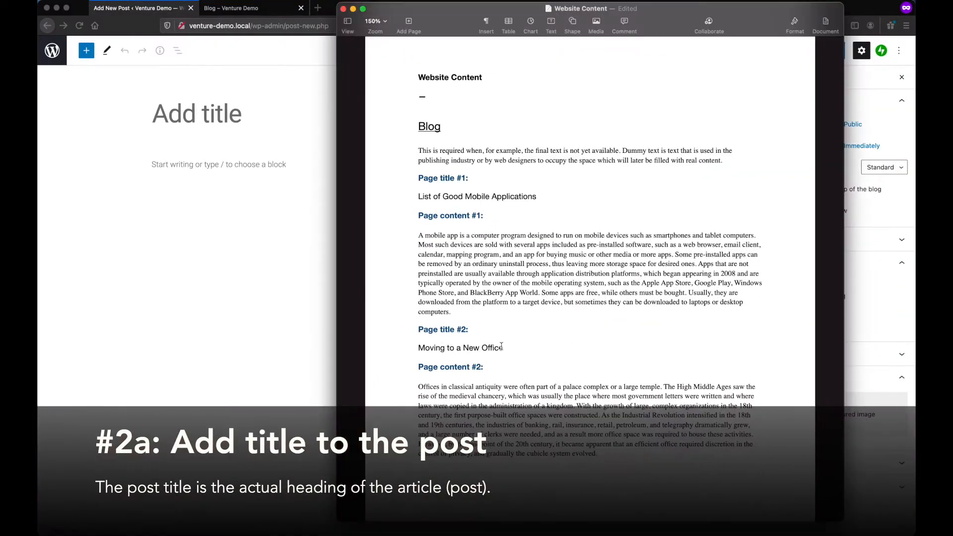
left_click_drag(502, 346, 419, 349)
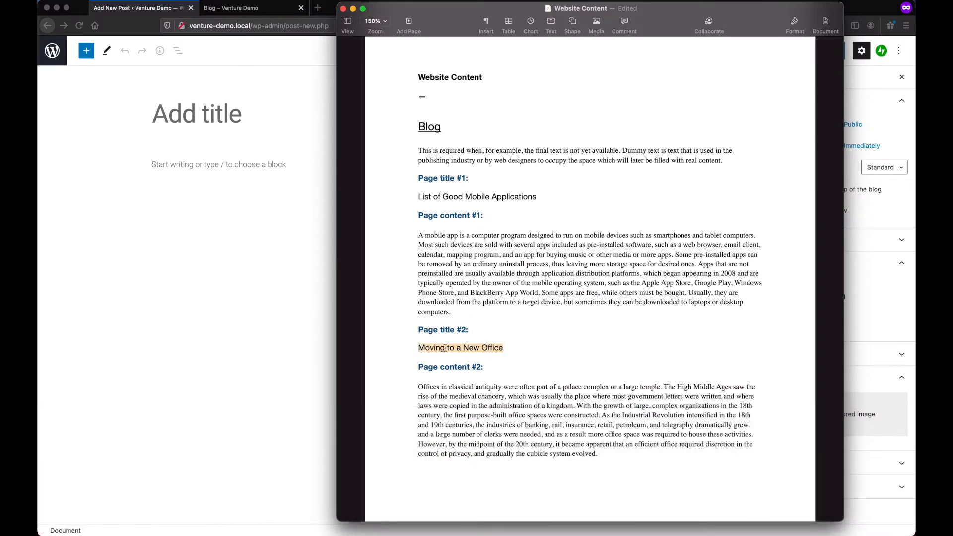
right_click(445, 349)
left_click(460, 380)
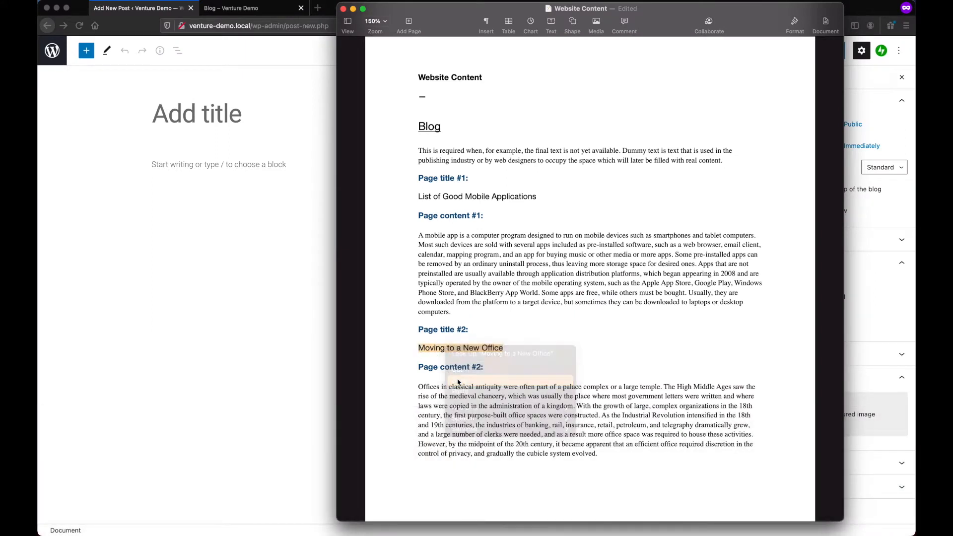
left_click(278, 331)
right_click(189, 120)
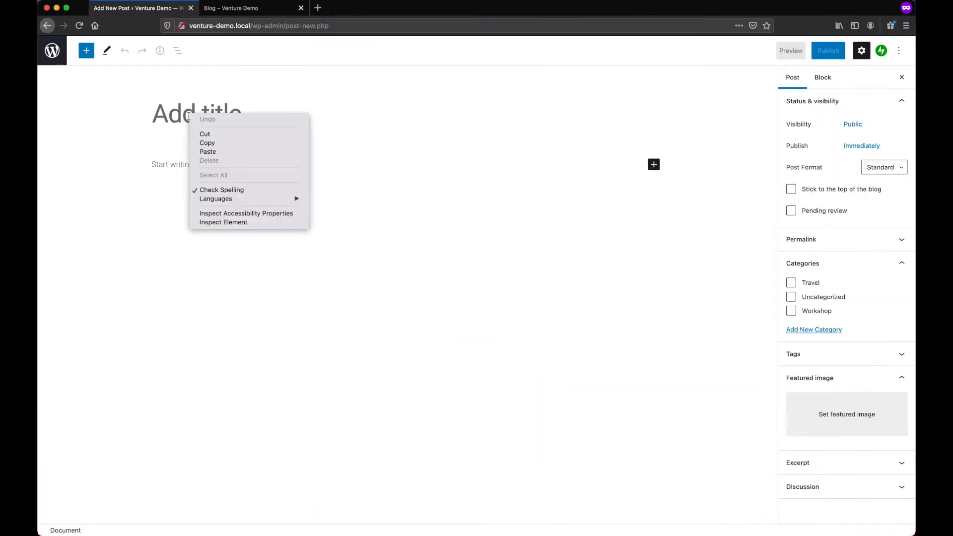
left_click(209, 153)
Copy the Page content #2 paragraph from the Website Content document into the body of the post.
left_click(202, 165)
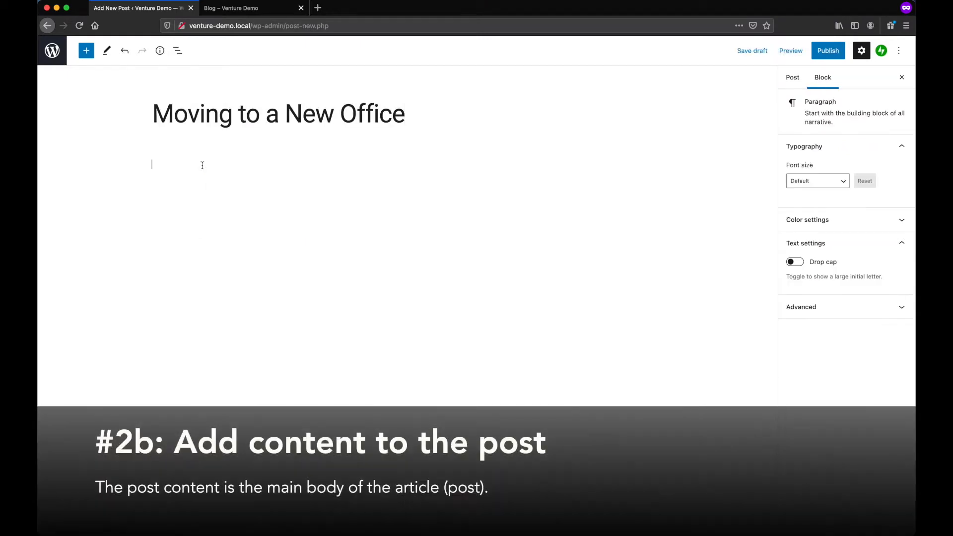
key("ctrl+Up")
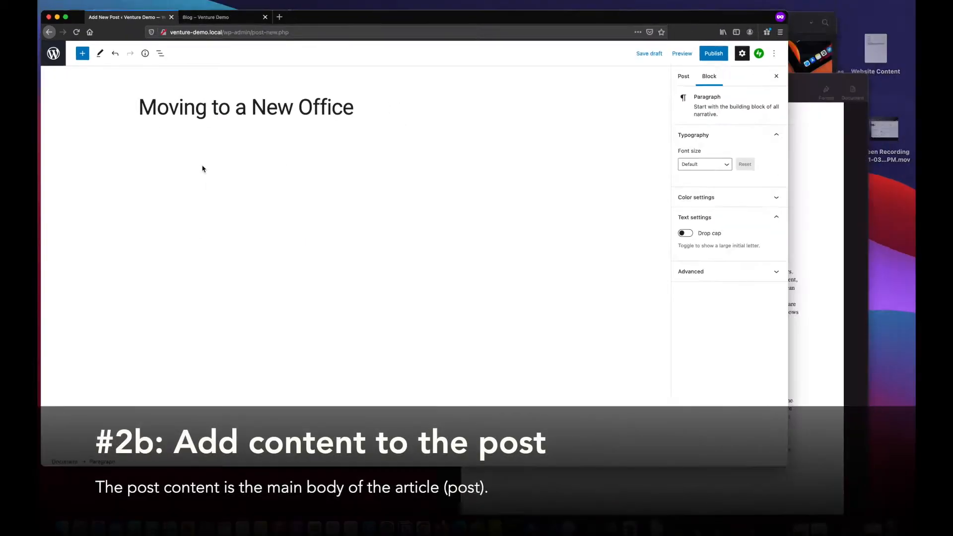
left_click(612, 451)
left_click_drag(601, 453, 415, 386)
right_click(445, 395)
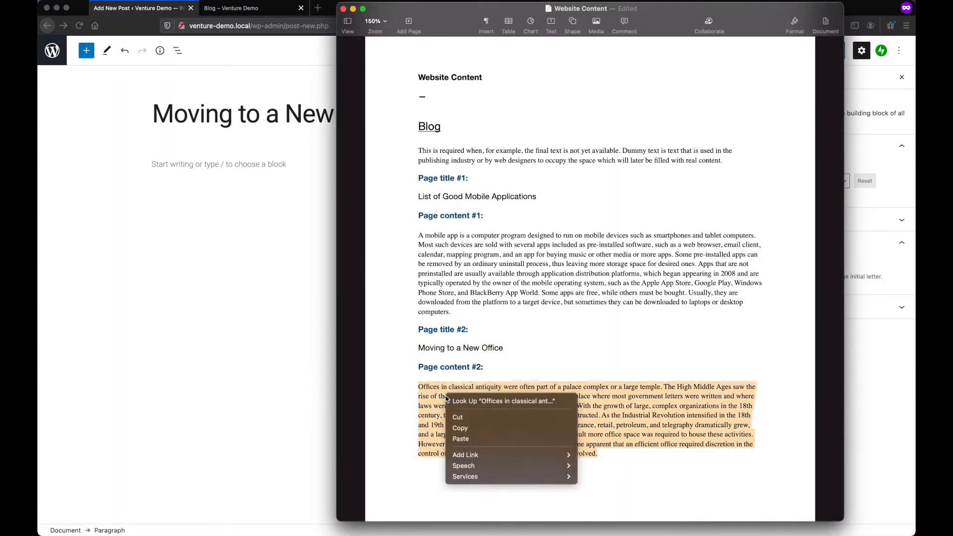
left_click(469, 427)
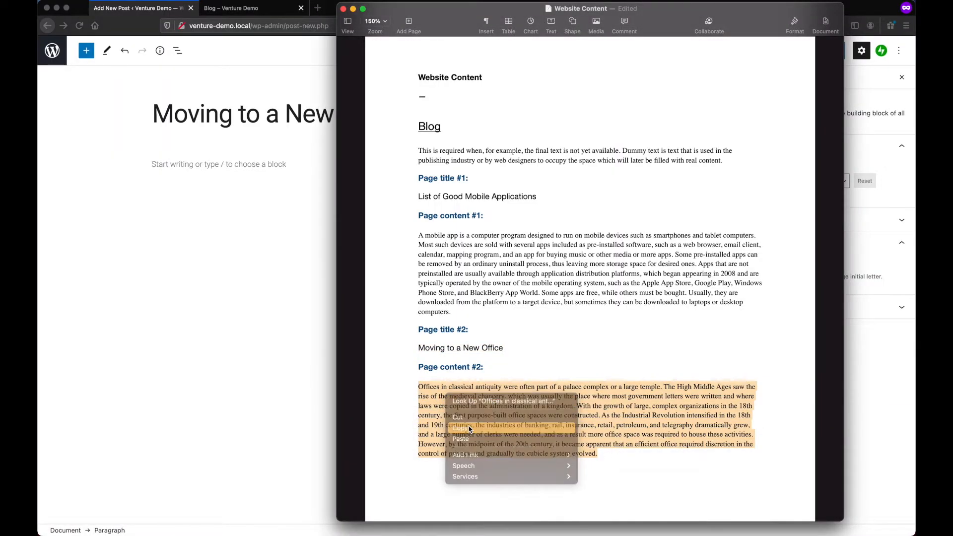
left_click(183, 189)
right_click(183, 166)
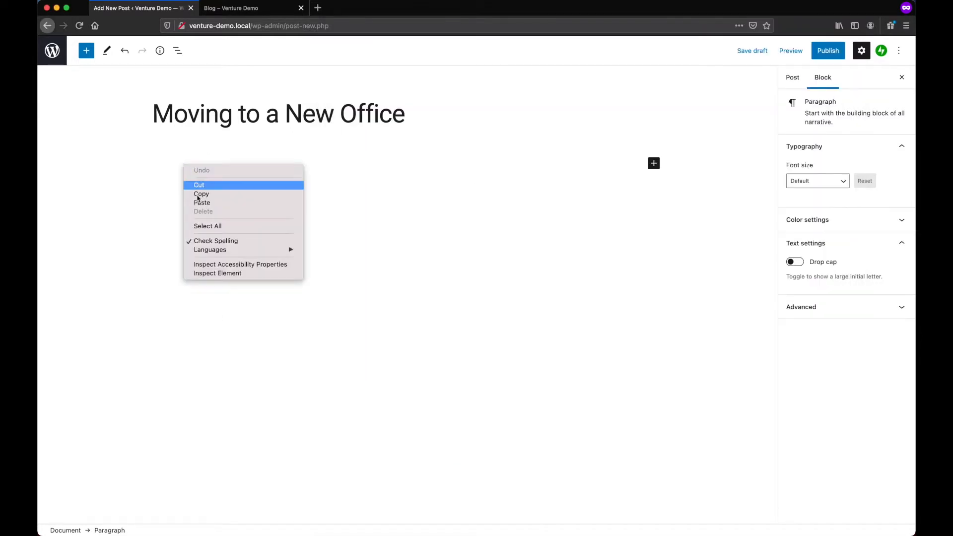
left_click(201, 202)
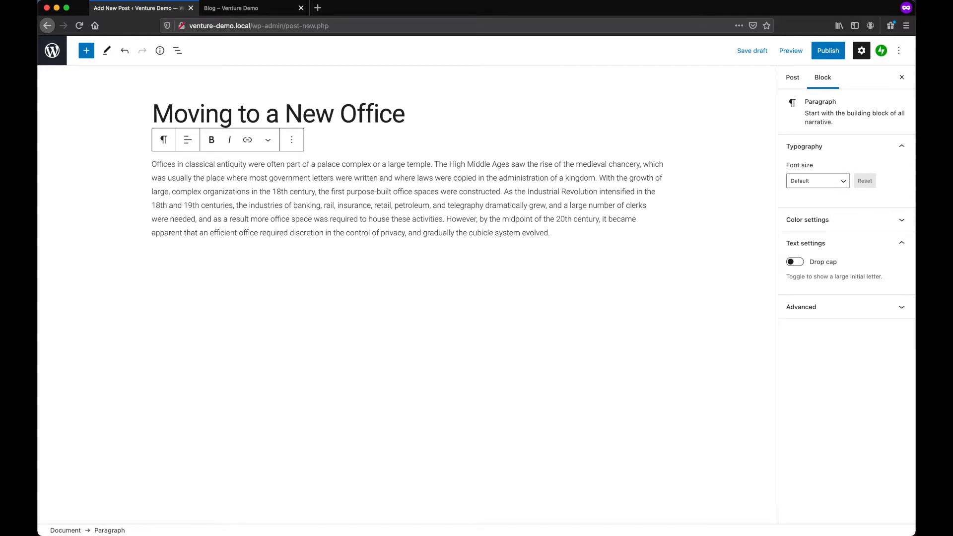
Split the body text into three paragraphs, breaking before "With the growth of large" and before "However, by the midpoint".
left_click(600, 177)
key("Return")
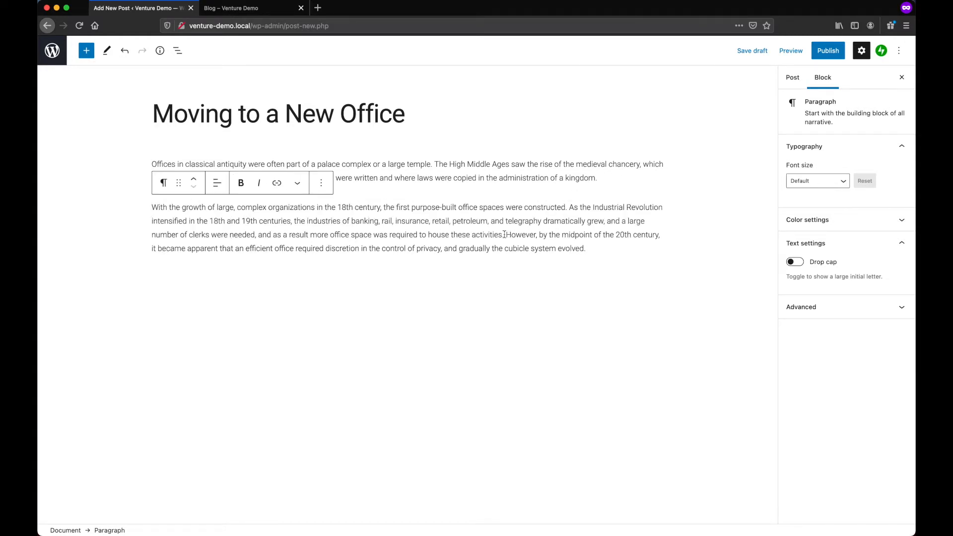
left_click(505, 234)
key("Return")
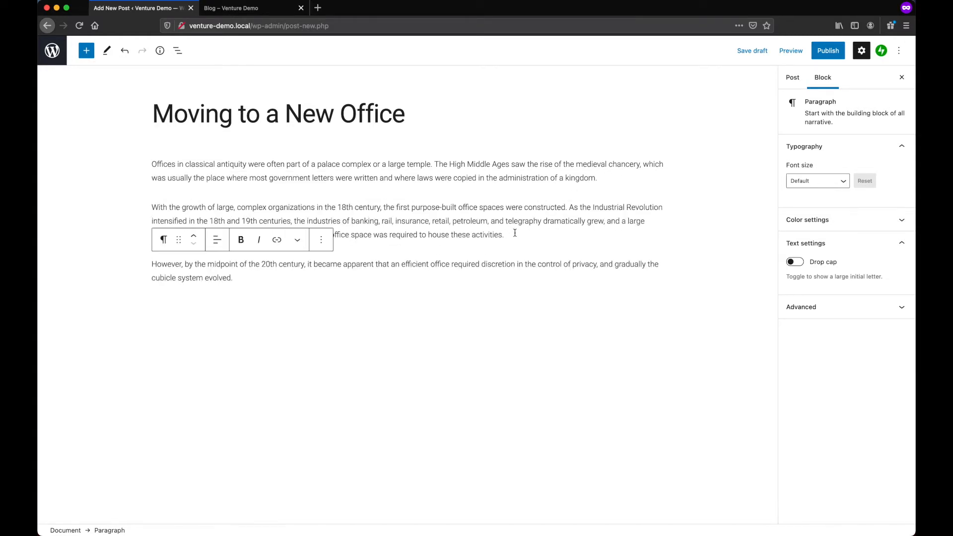
Insert a gallery before the last paragraph with the technical drawing, coffee bag and smartphones images from the media library.
key("Return")
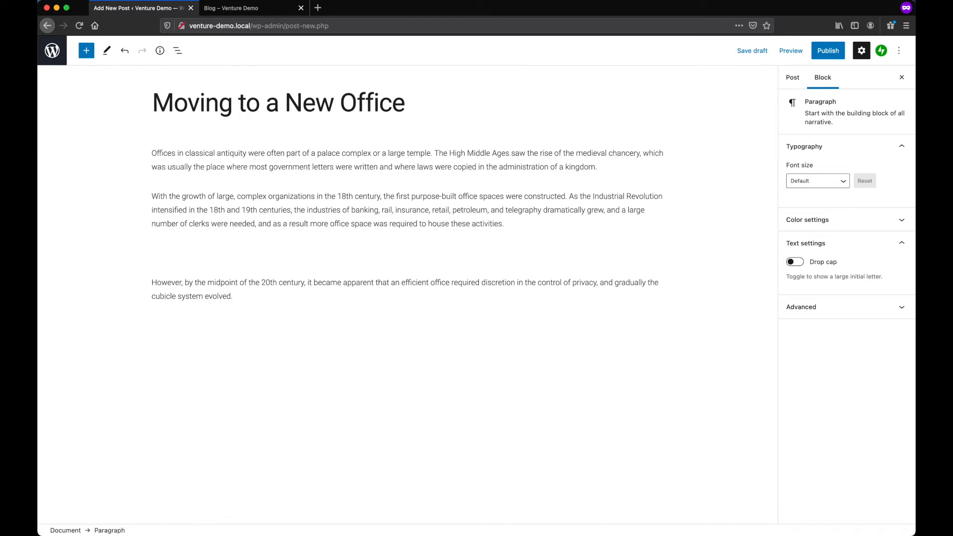
type("/ga")
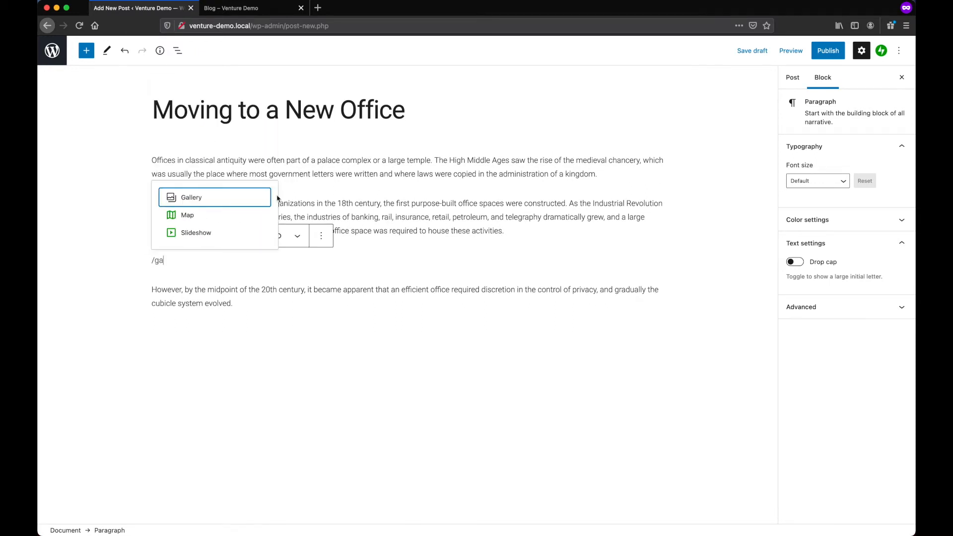
left_click(263, 199)
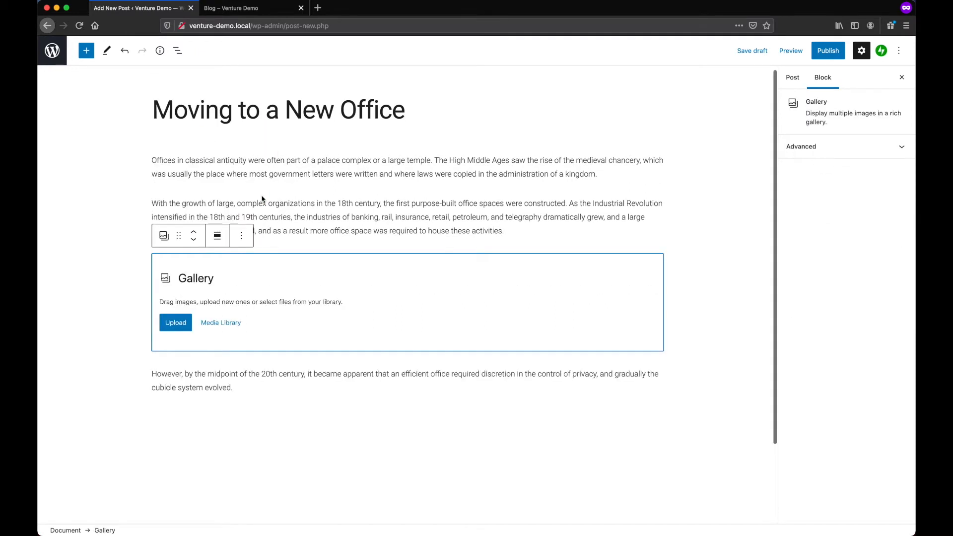
left_click(221, 324)
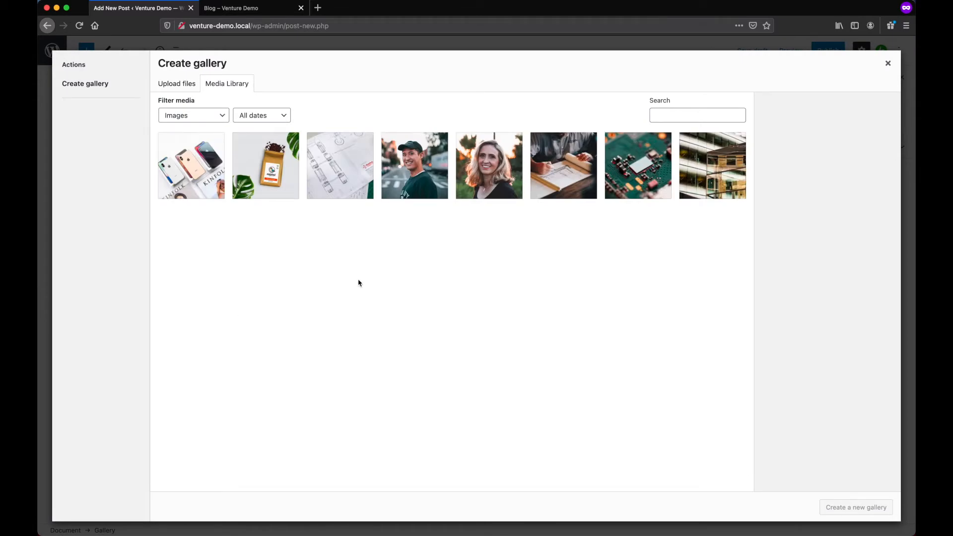
left_click(312, 183)
left_click(271, 181)
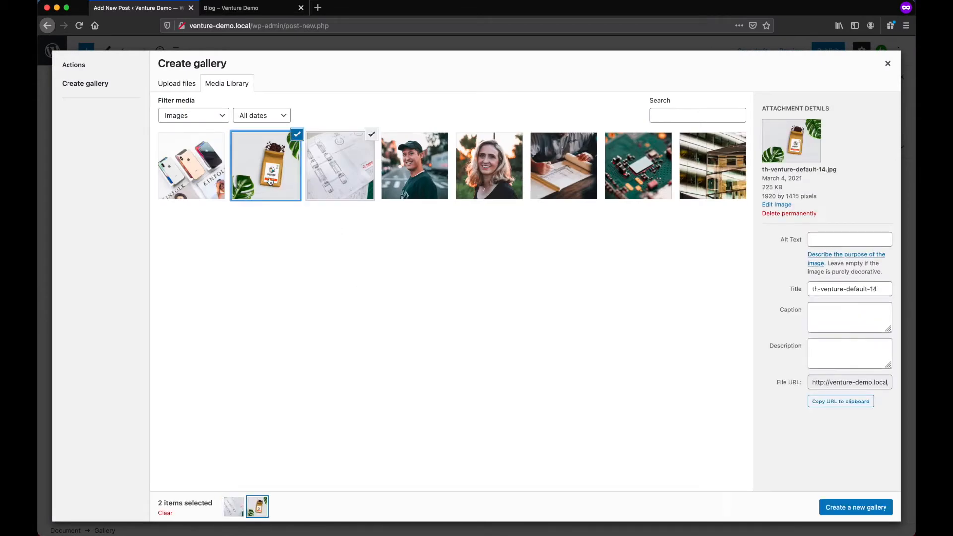
left_click(201, 178)
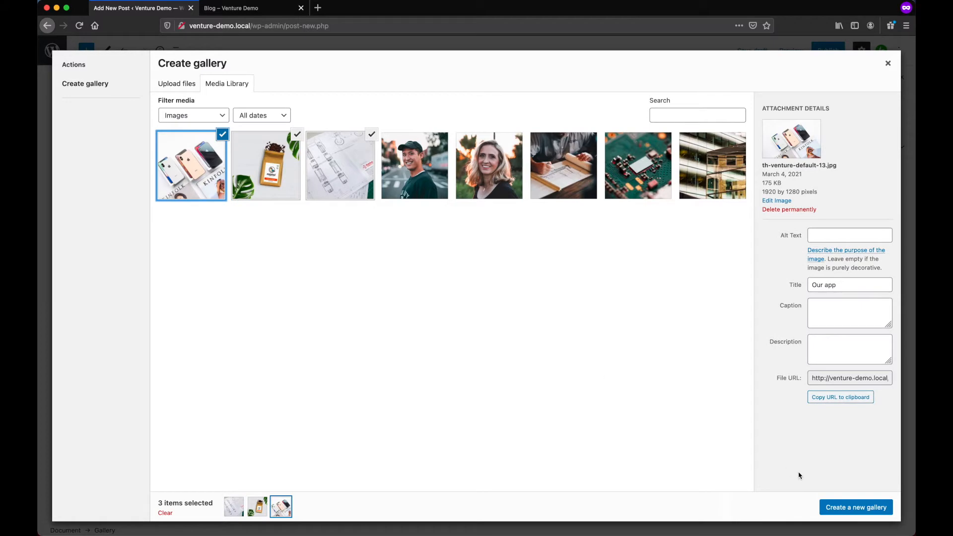
left_click(844, 505)
left_click(846, 506)
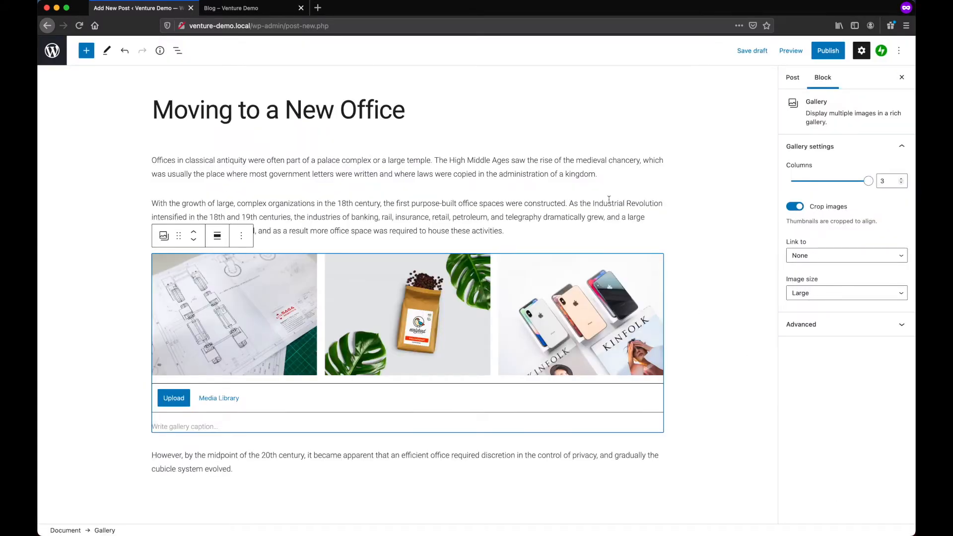
Set the first paragraph's font size to Medium and its text color to the darker blue swatch.
left_click_drag(598, 174, 149, 162)
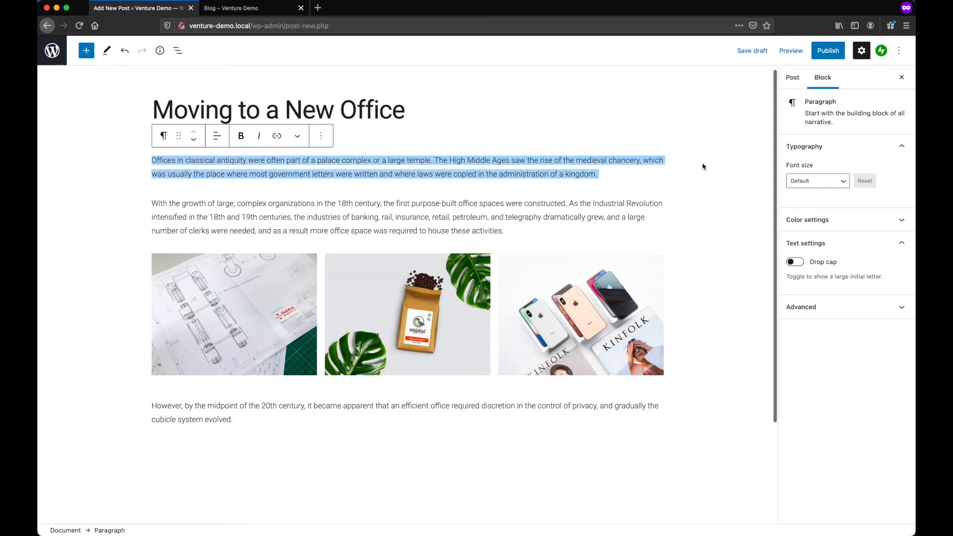
left_click(801, 179)
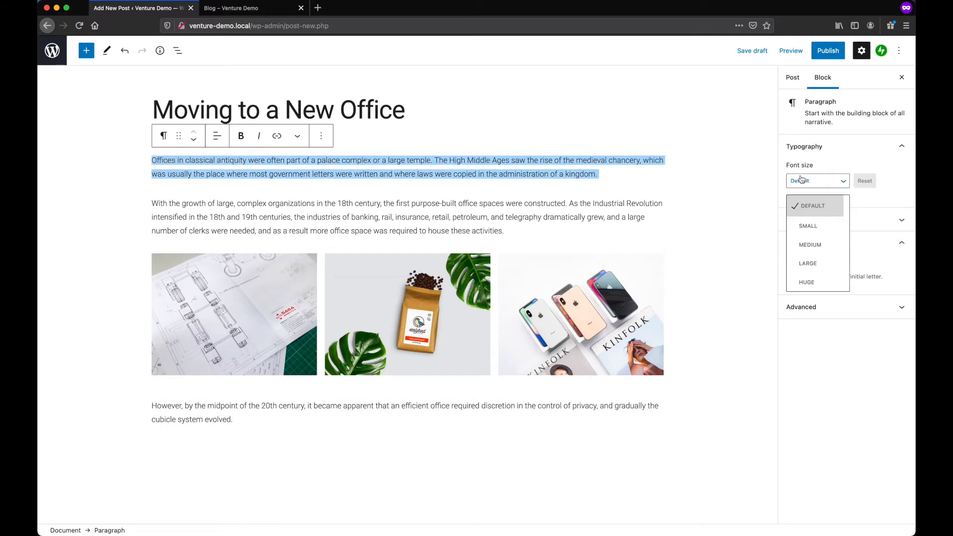
left_click(821, 244)
left_click(829, 221)
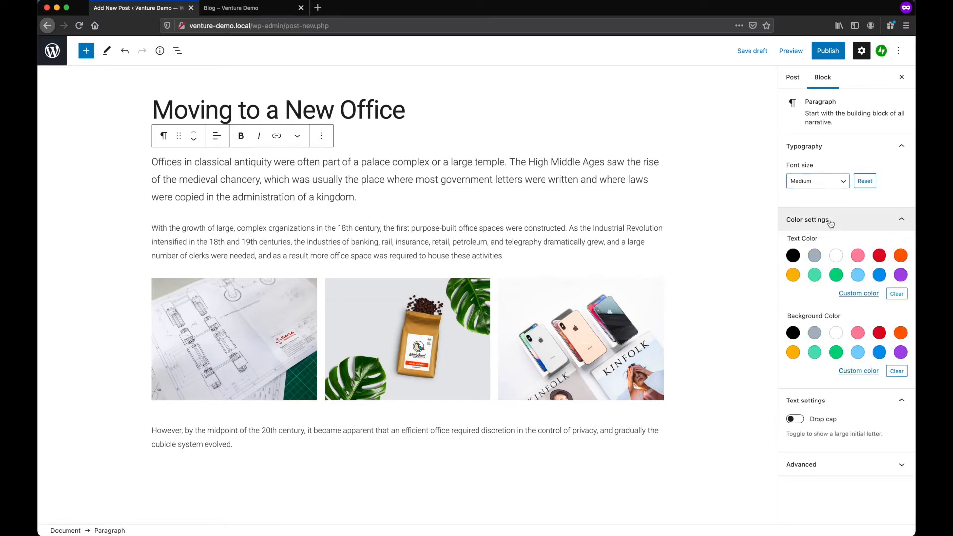
left_click(878, 274)
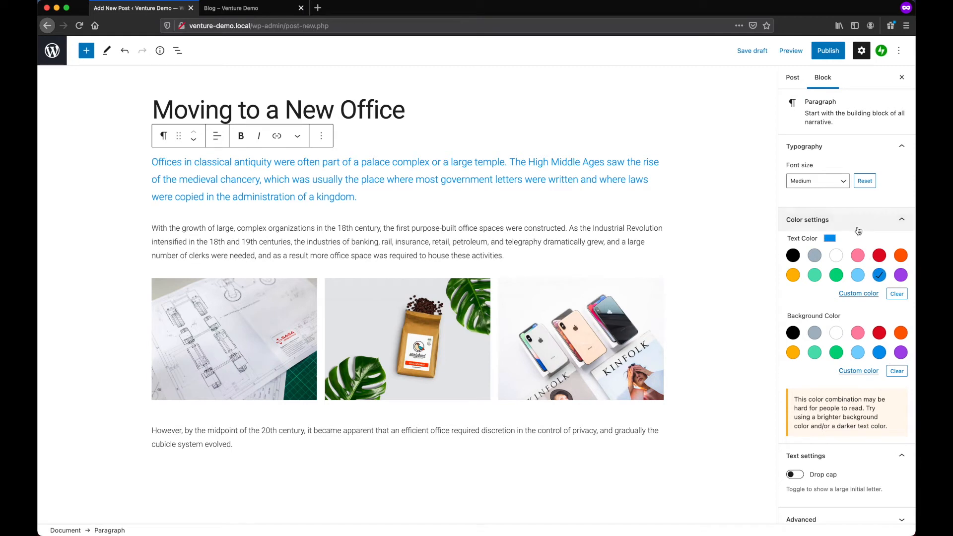
Assign the post to the Workshop category and set the office building photo th-venture-default-4.jpg as its featured image.
left_click(792, 81)
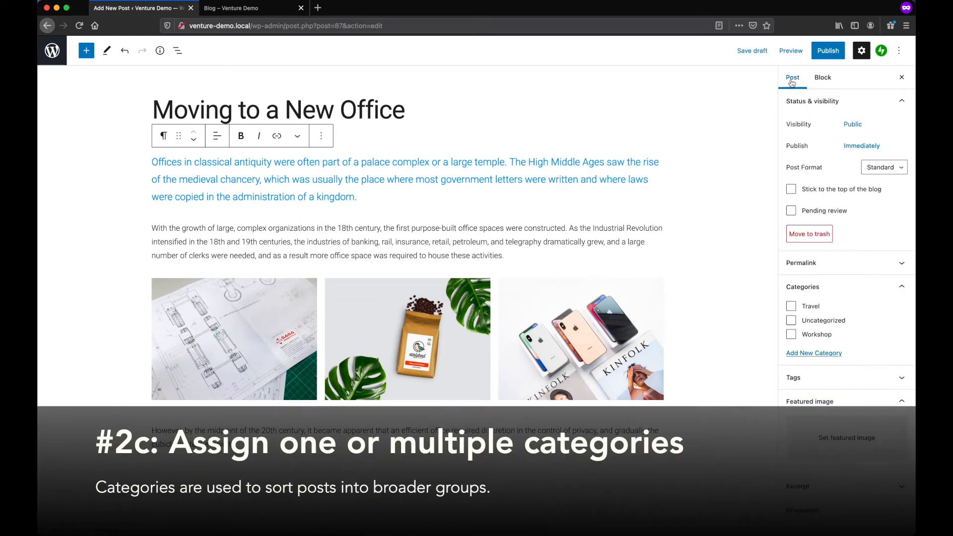
left_click(791, 335)
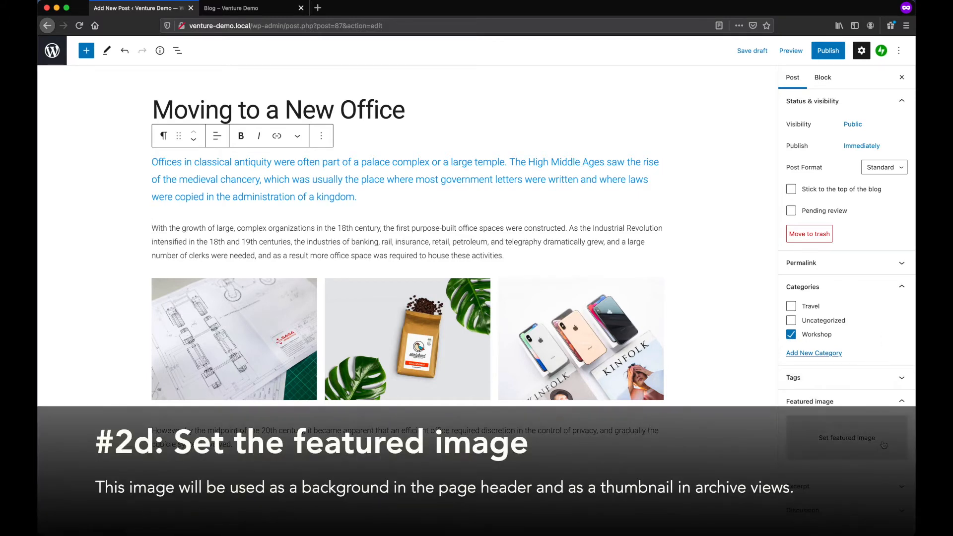
left_click(884, 447)
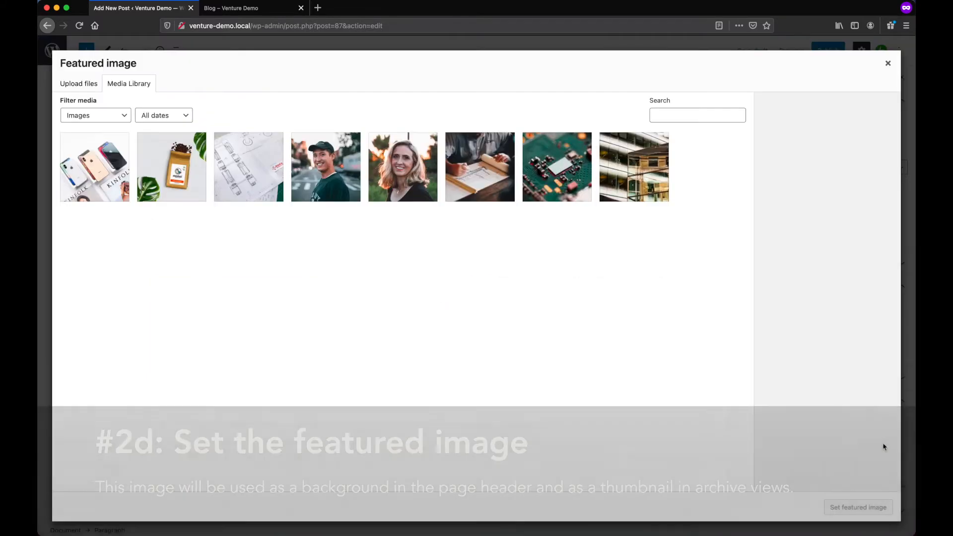
left_click(637, 192)
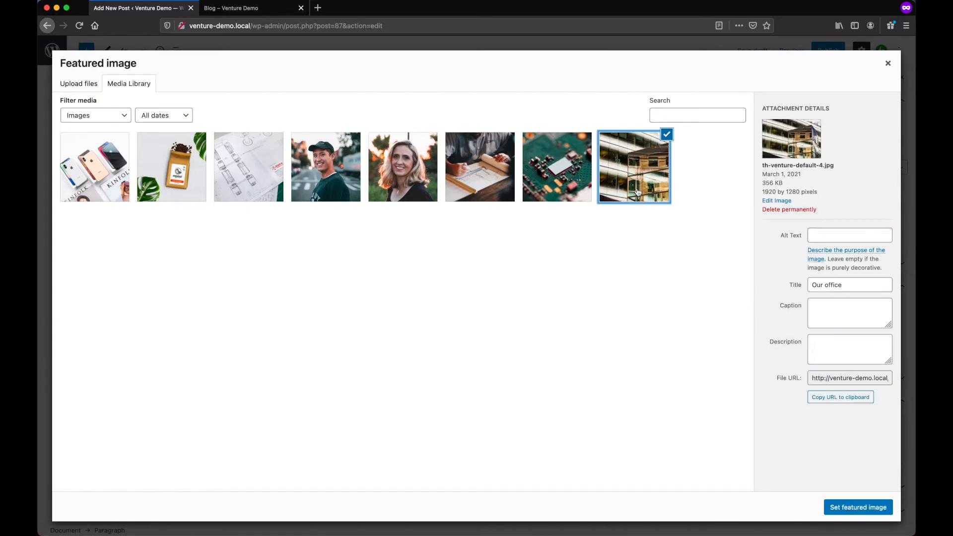
left_click(861, 502)
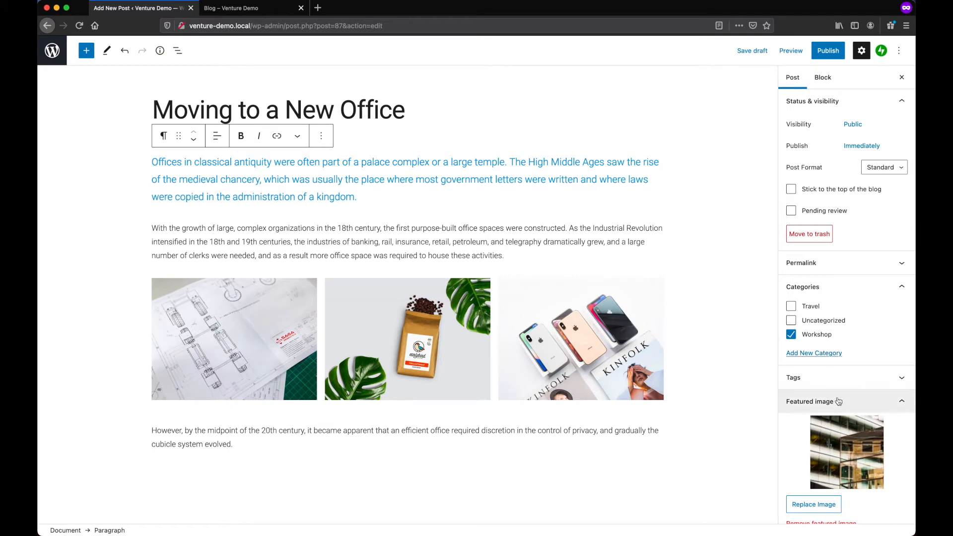
Publish the "Moving to a New Office" post and start a new post from the posts list.
left_click(821, 55)
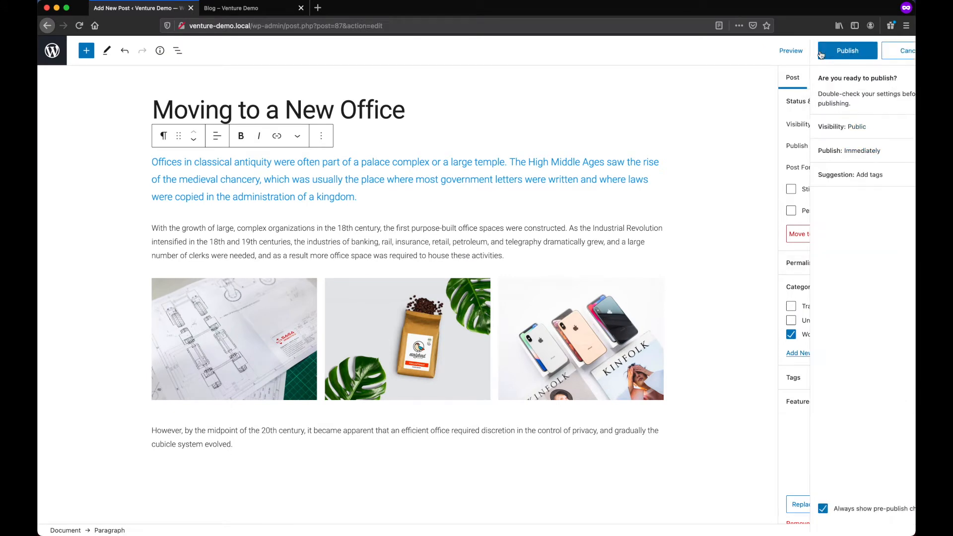
left_click(822, 52)
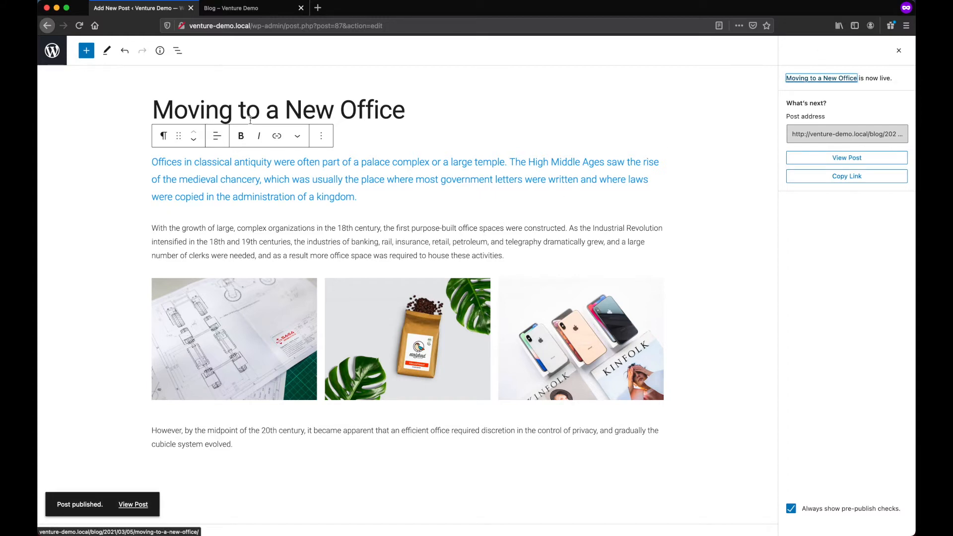
left_click(56, 52)
left_click(177, 69)
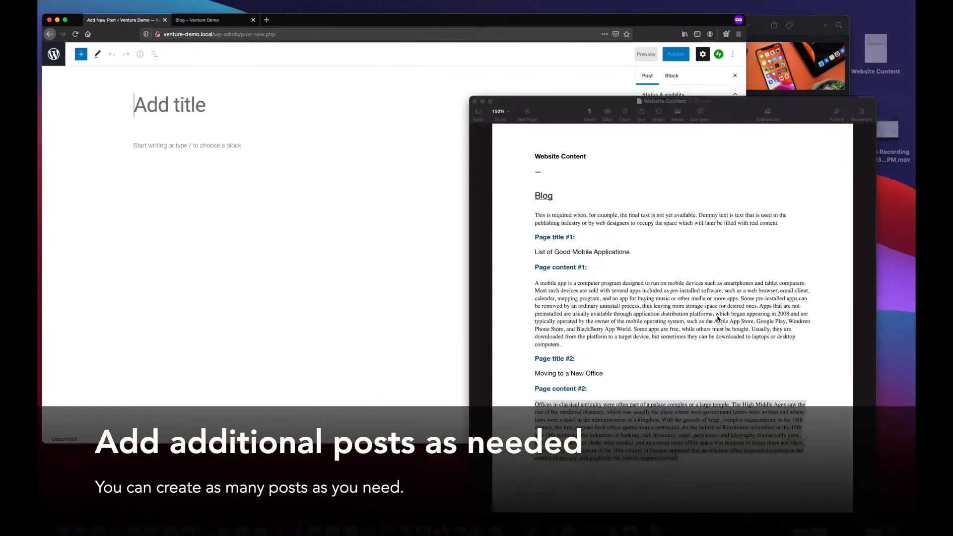
Copy page title #1, "List of Good Mobile Applications", from the Website Content document into the new post's title.
triple_click(476, 194)
key("ctrl+c")
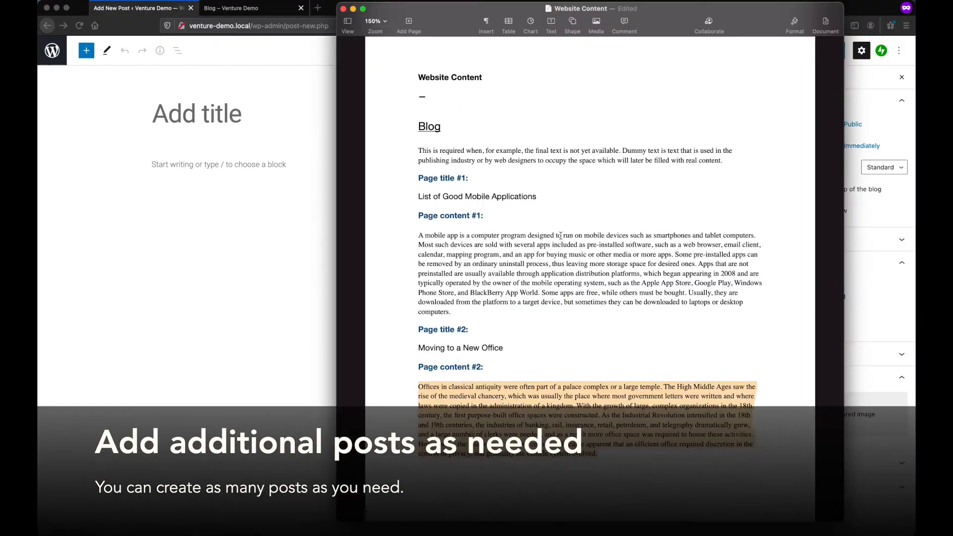
right_click(436, 195)
right_click(206, 118)
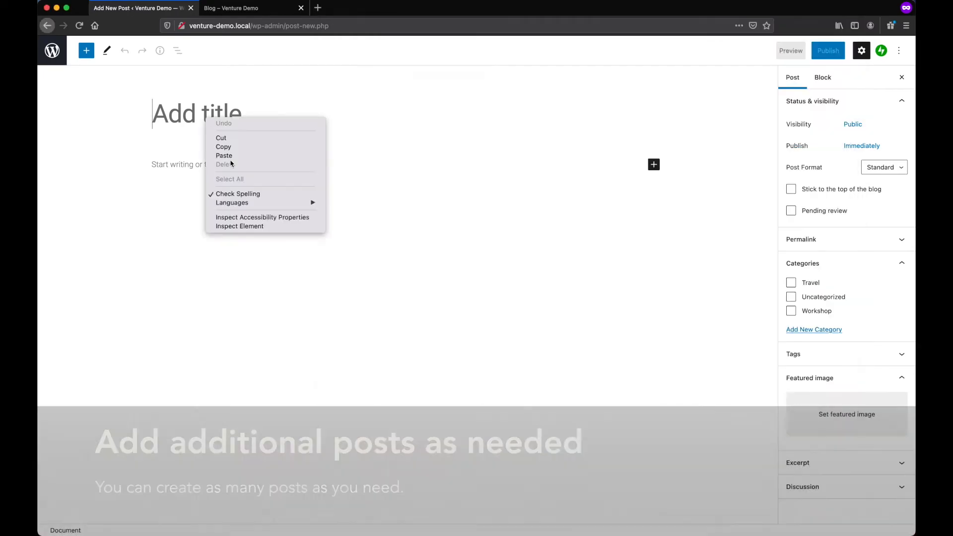
left_click(229, 156)
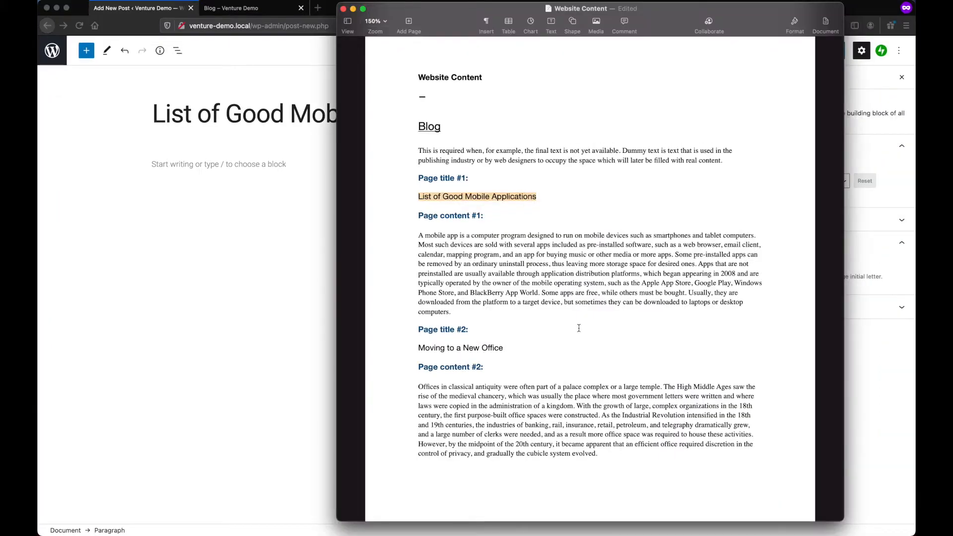
Paste page content #1 into the post body and split it before "Some pre-installed apps can" and "Some apps are free".
triple_click(442, 245)
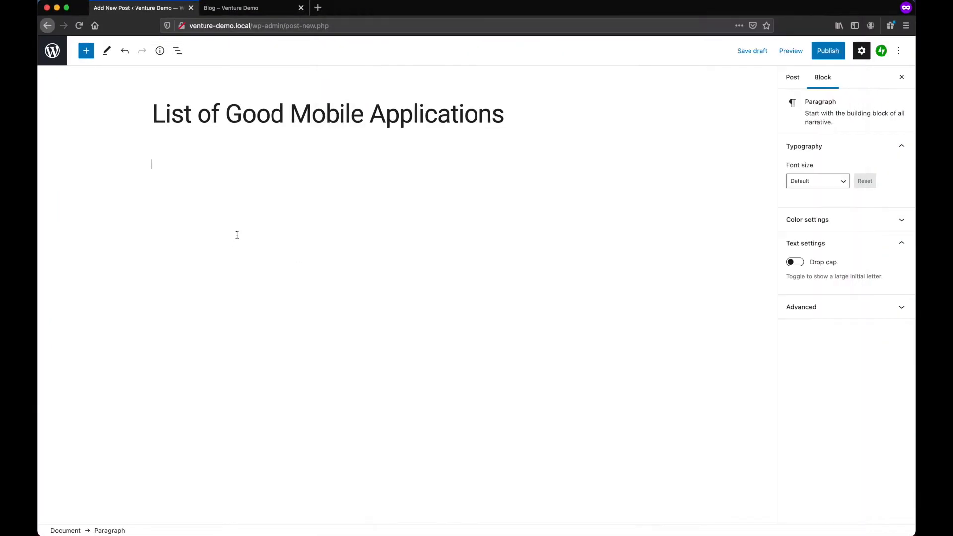
right_click(194, 165)
left_click(233, 206)
left_click(567, 248)
key("Return")
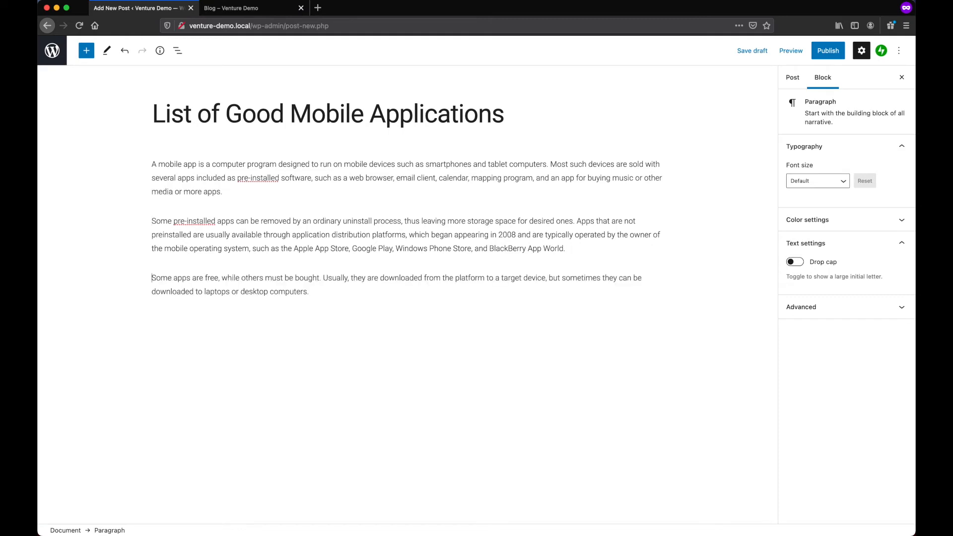
Assign the post to the Travel and Workshop categories and set the smartphone photo th-venture-default-2.jpg as its featured image.
left_click(792, 77)
left_click(791, 282)
left_click(844, 428)
key("ctrl+Up")
left_click(734, 89)
left_click_drag(582, 56, 571, 273)
left_click(843, 506)
Publish the "List of Good Mobile Applications" post and return to the posts list.
left_click(822, 53)
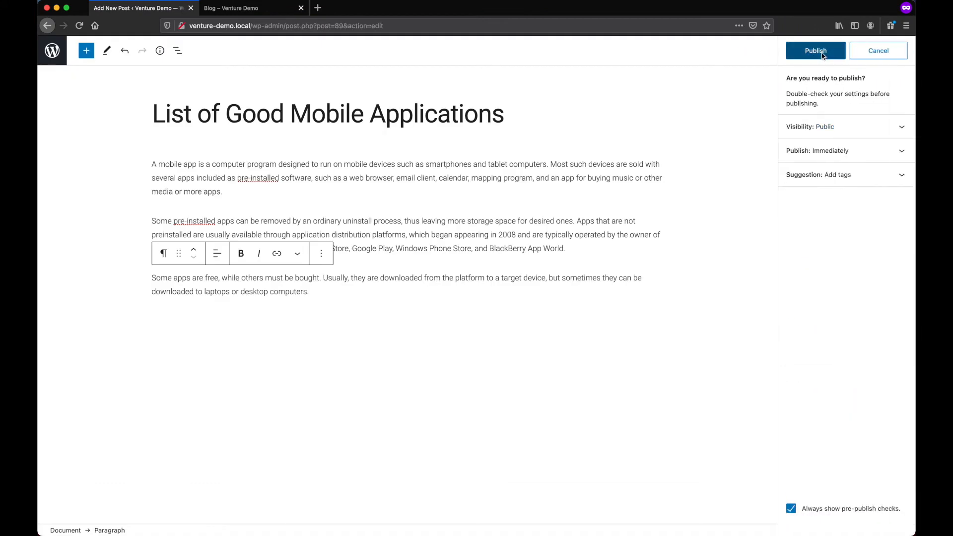
left_click(822, 54)
left_click(52, 50)
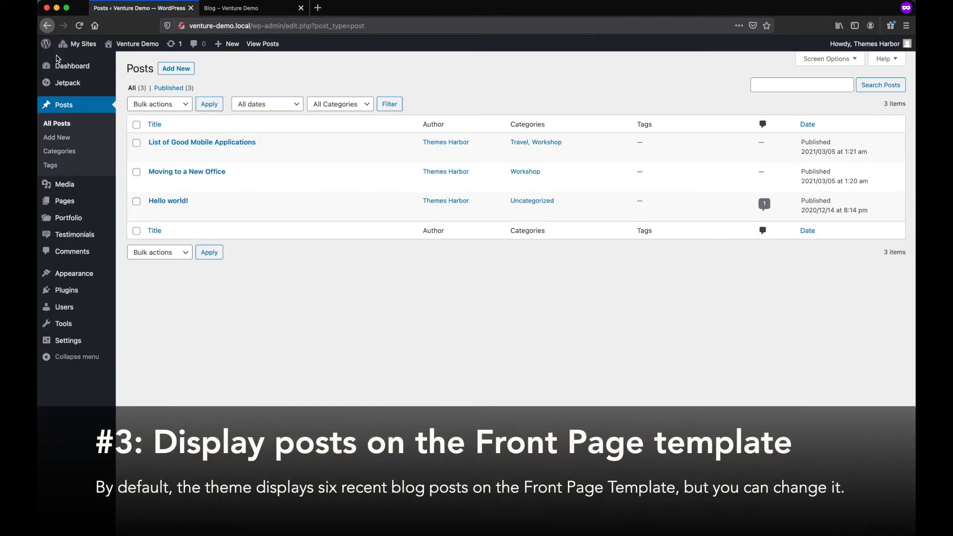
Enable Display Recent Blog Posts in the Customizer's Front Page Template: Blog Posts theme options and publish the change.
mouse_move(90, 271)
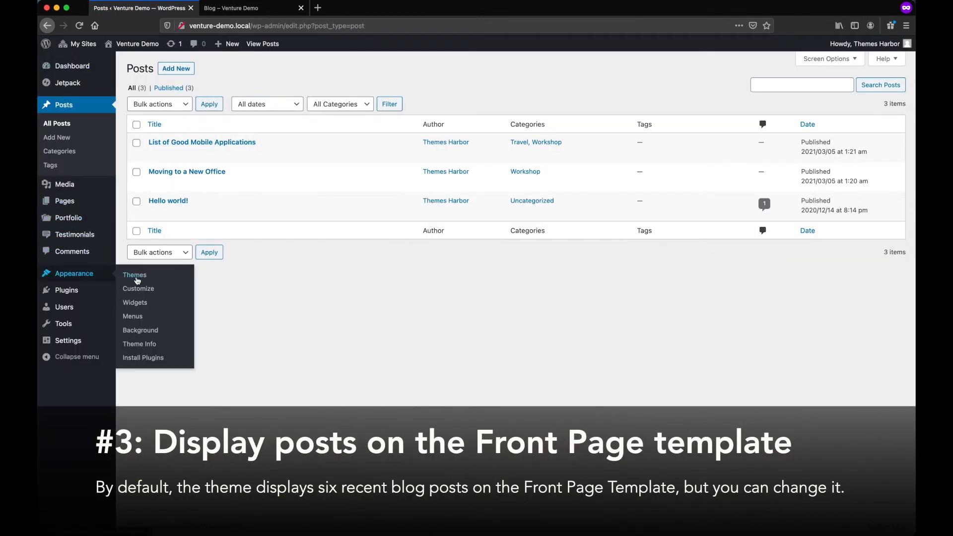
left_click(148, 290)
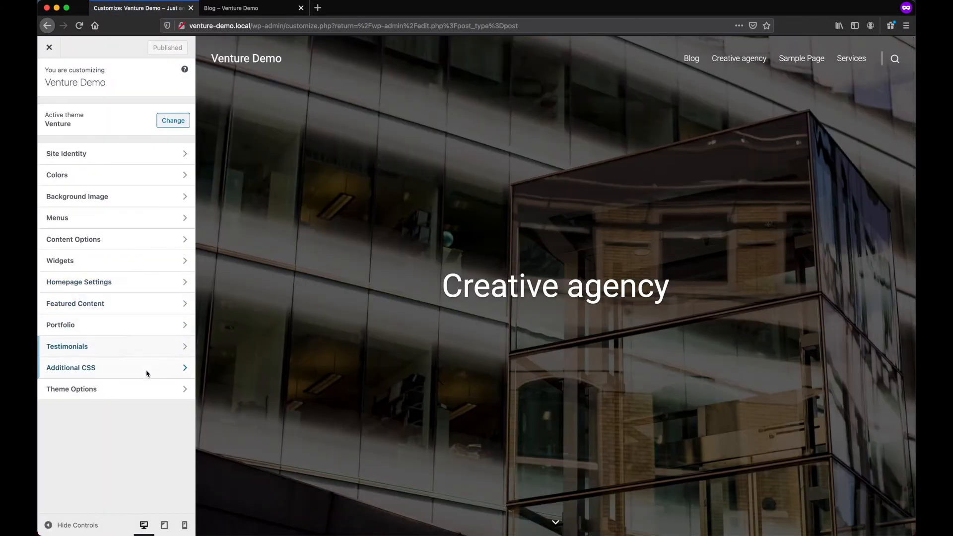
left_click(147, 389)
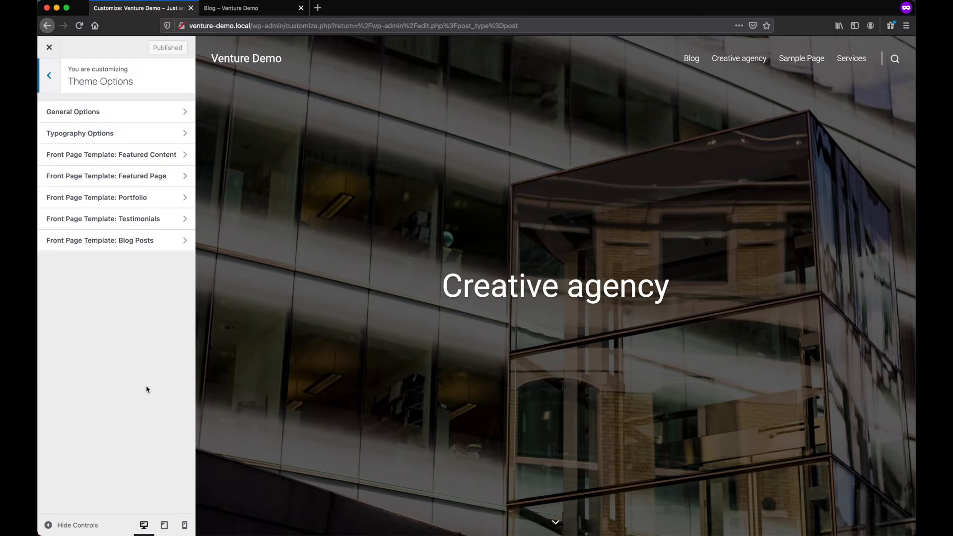
left_click(154, 244)
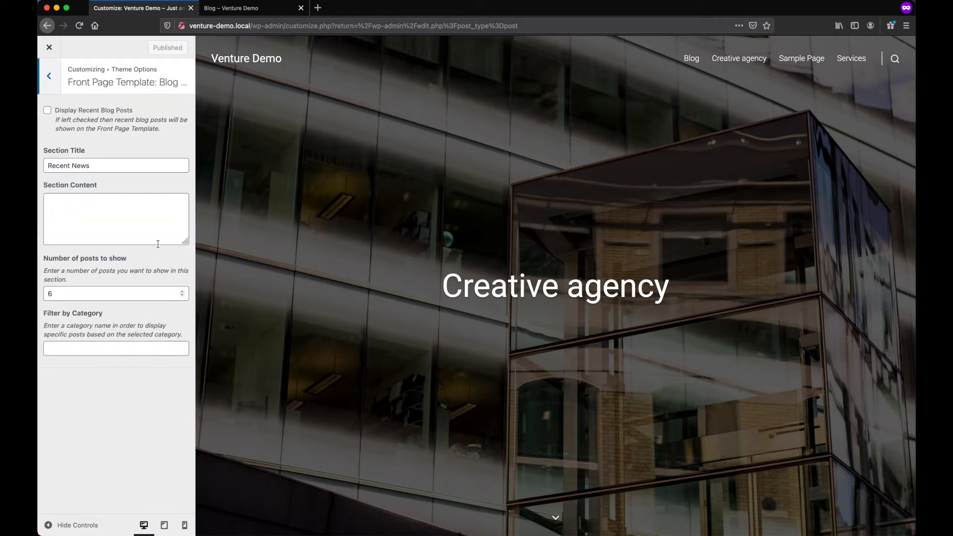
left_click(125, 112)
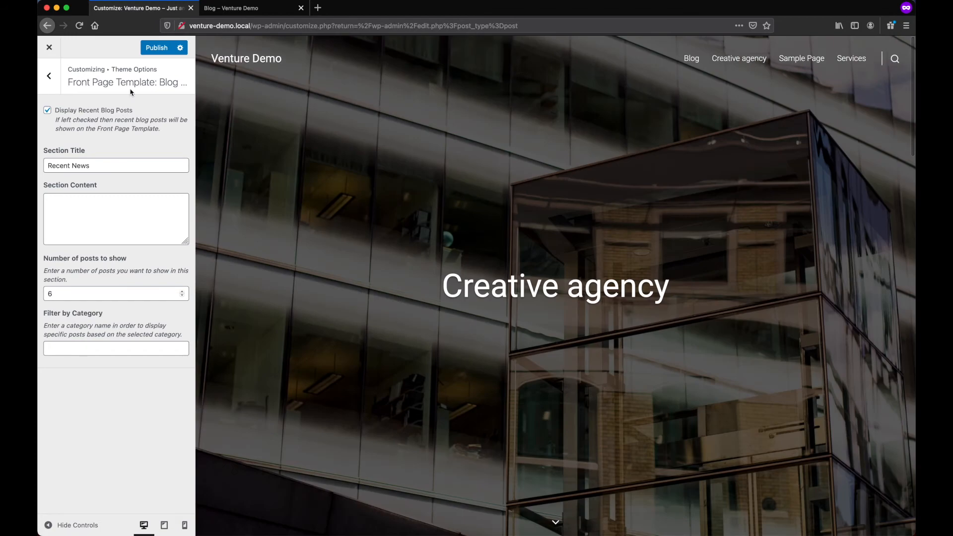
left_click(154, 48)
Open the live site's front page and examine its blog posts section.
left_click(212, 8)
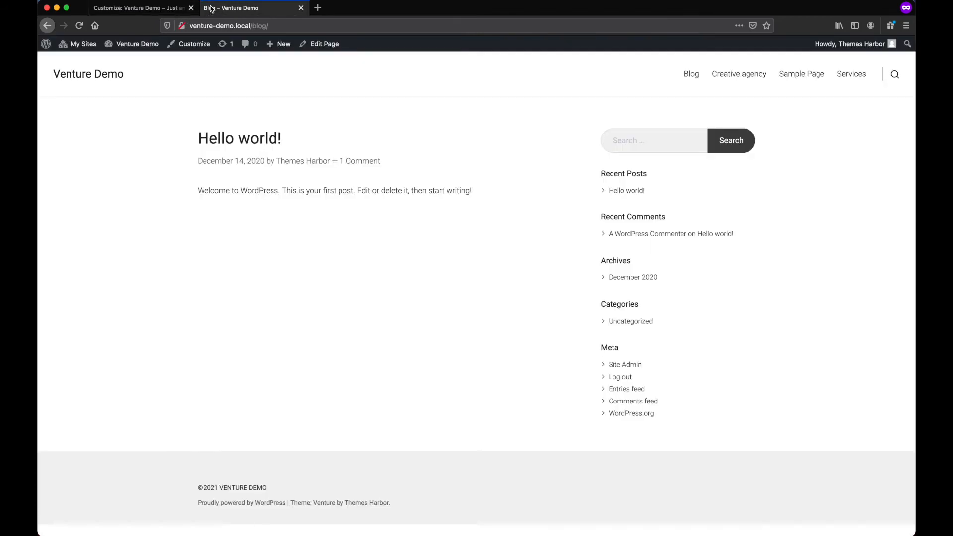
left_click(119, 74)
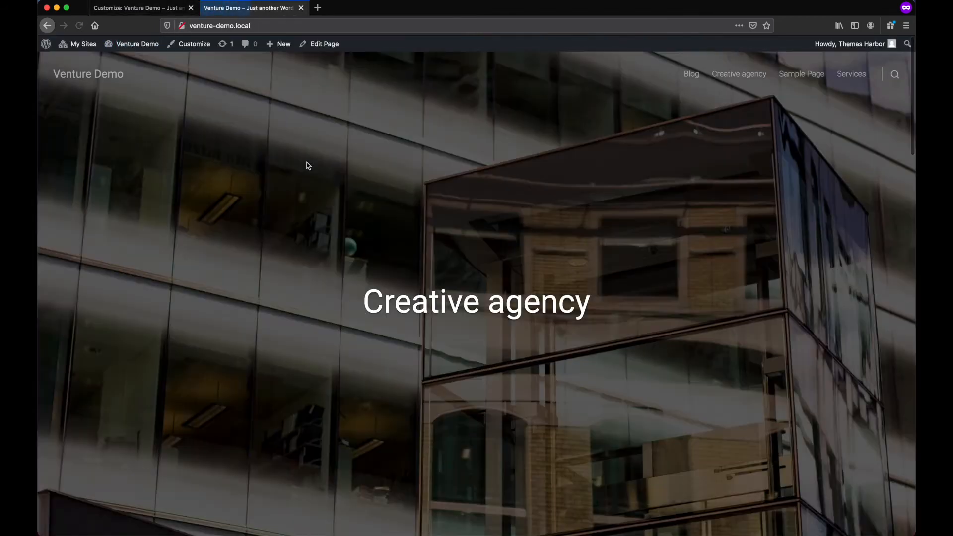
scroll(403, 256, "down", 15)
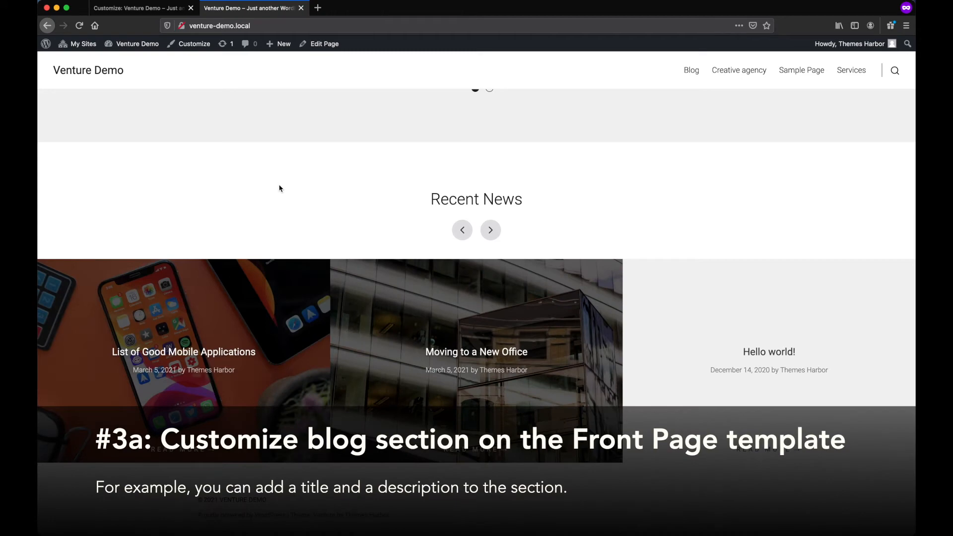
Change the front page blog section's title to "Recent Blog Posts" in the Customizer.
left_click(162, 9)
left_click_drag(91, 165, 76, 164)
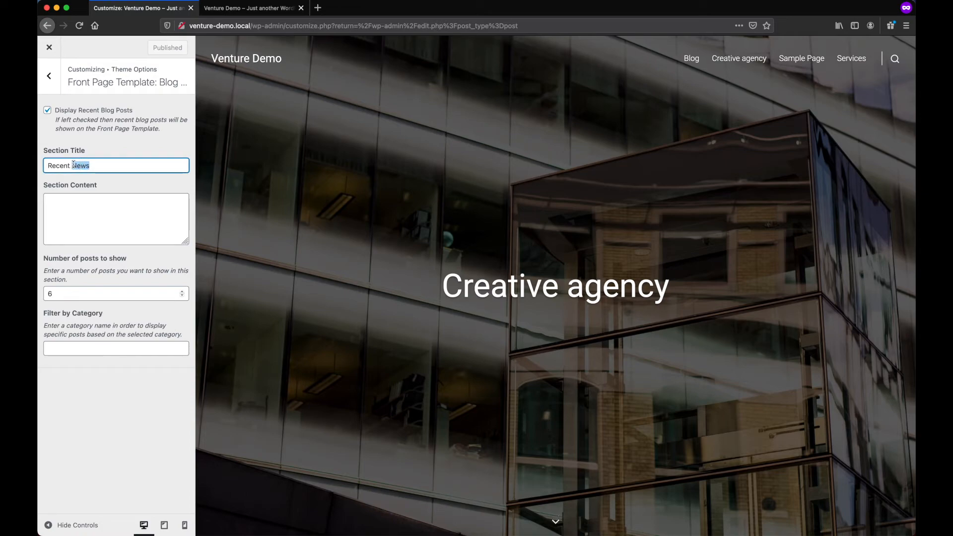
type("Blog P")
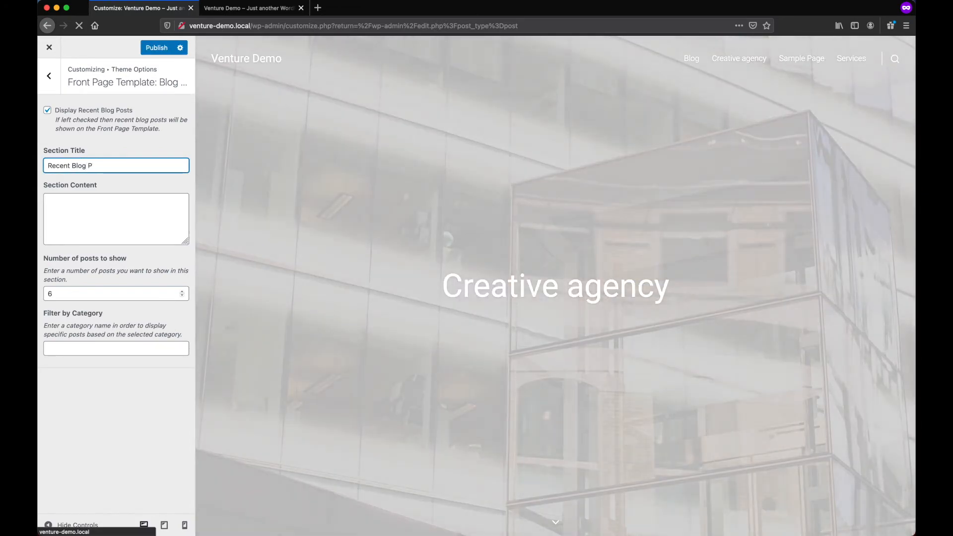
type("osts")
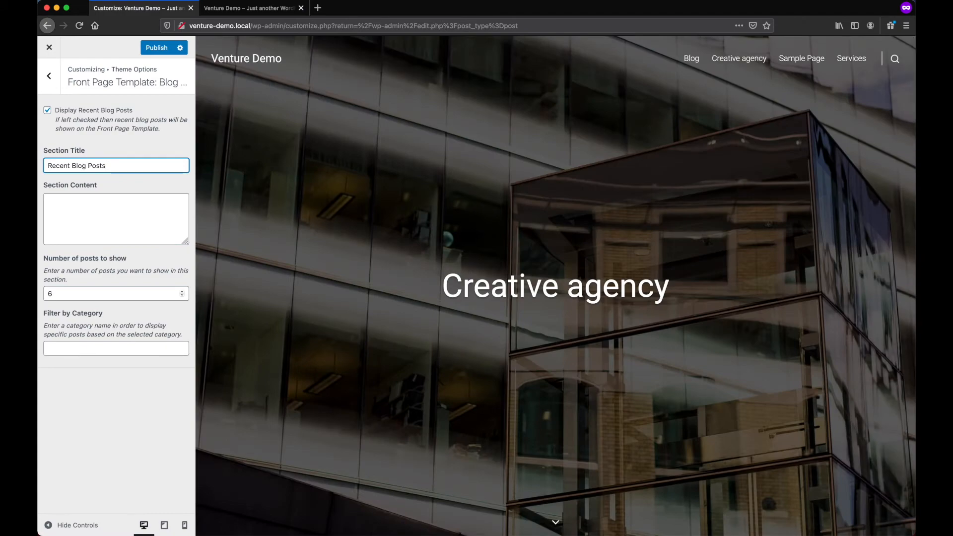
Copy the paragraph beneath the Blog heading in the Website Content document into the blog section's Section Content.
key("ctrl+Up")
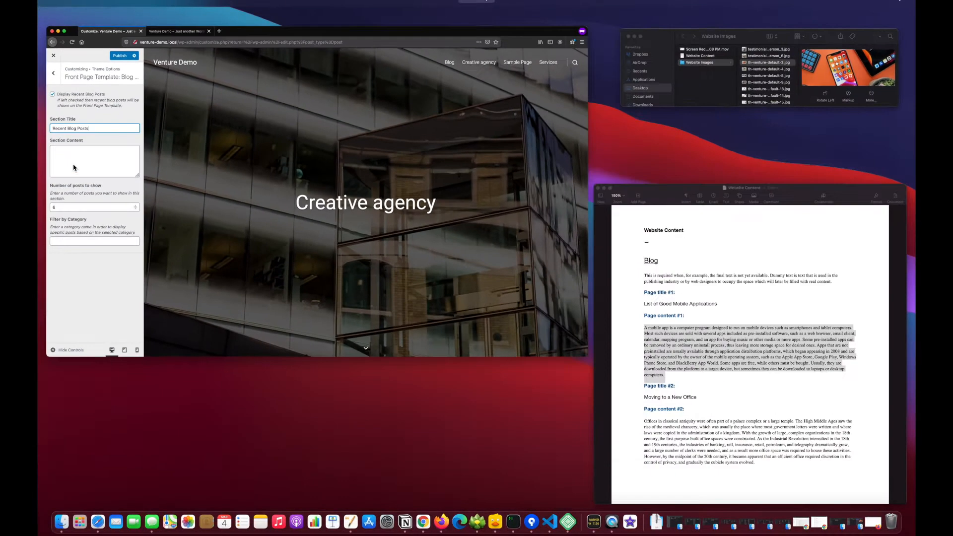
left_click(756, 375)
left_click(721, 159)
left_click_drag(714, 159, 415, 152)
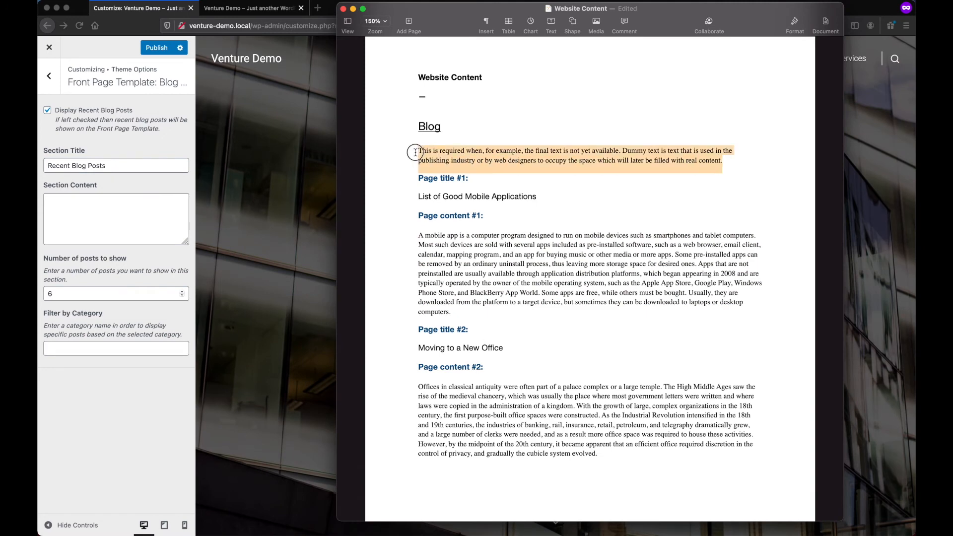
right_click(469, 149)
left_click(488, 183)
left_click(107, 234)
left_click(82, 219)
right_click(82, 218)
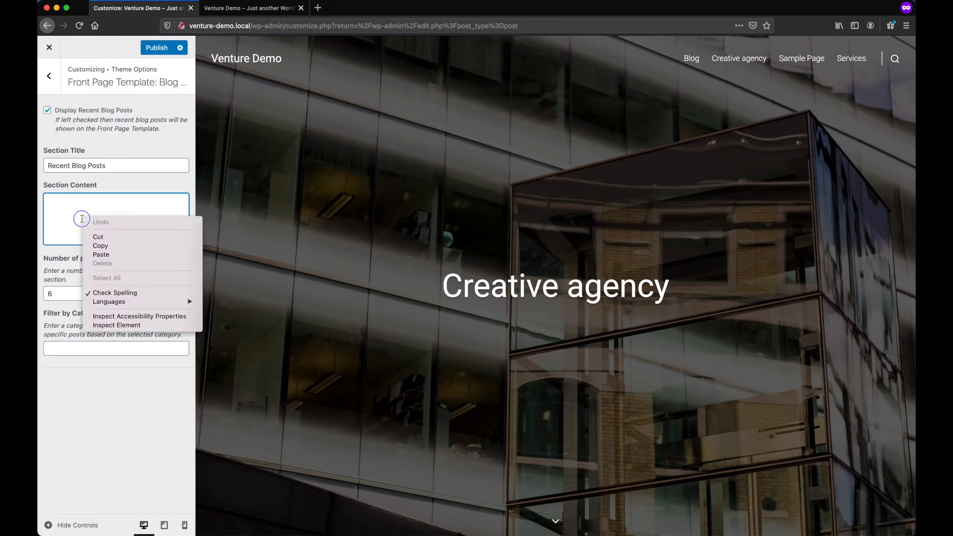
left_click(101, 254)
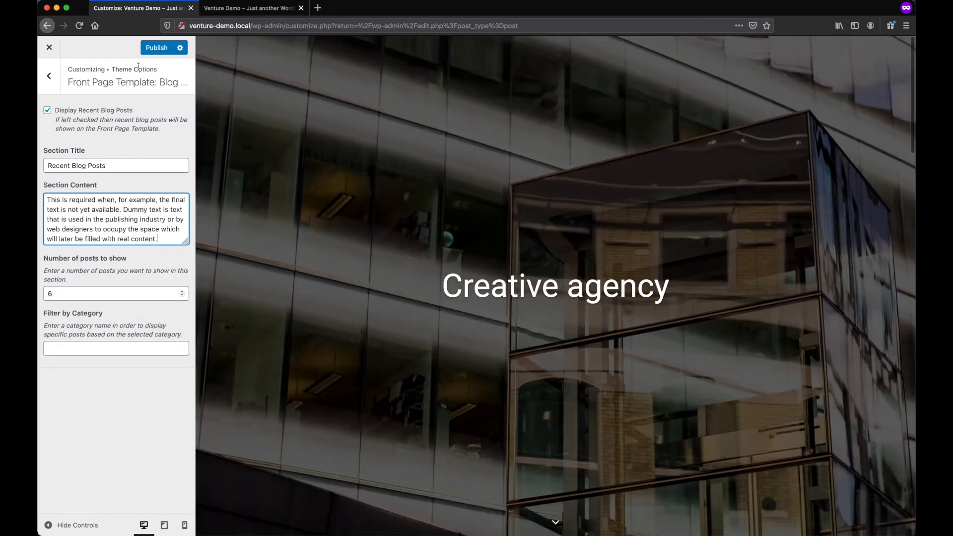
Publish the blog section's title and description, and reload the live front page to check them.
left_click(148, 49)
left_click(228, 9)
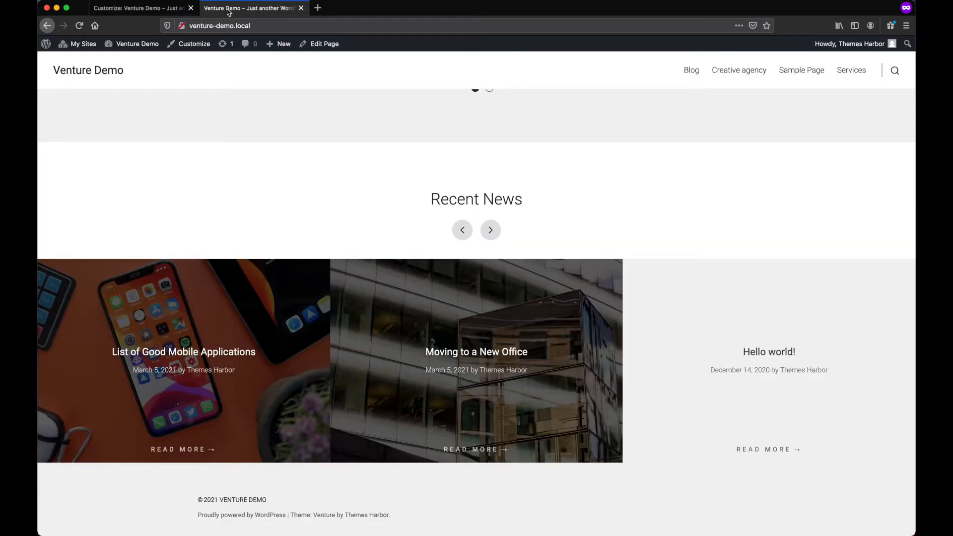
left_click(78, 26)
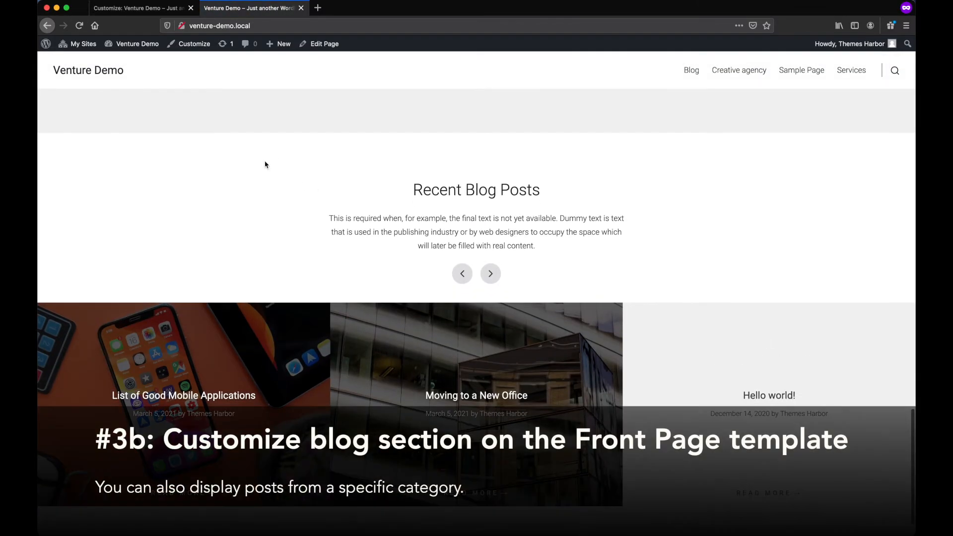
Filter the front page blog section by the Workshop category in the Customizer and publish the change.
left_click(130, 9)
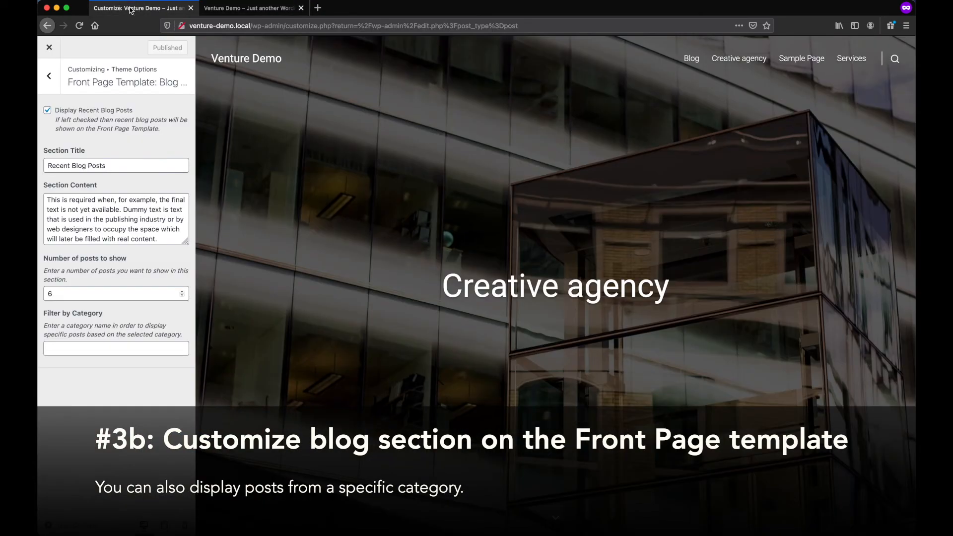
left_click(84, 344)
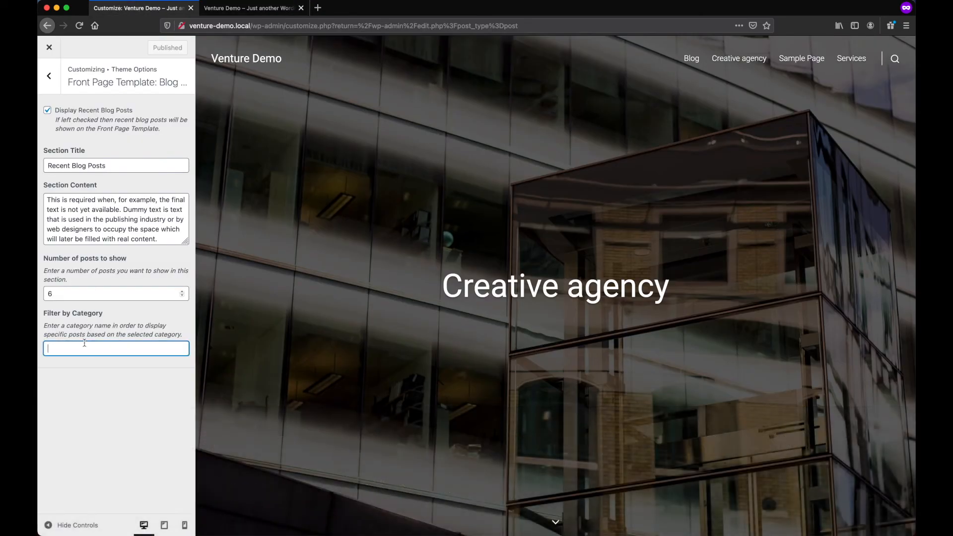
type("Work")
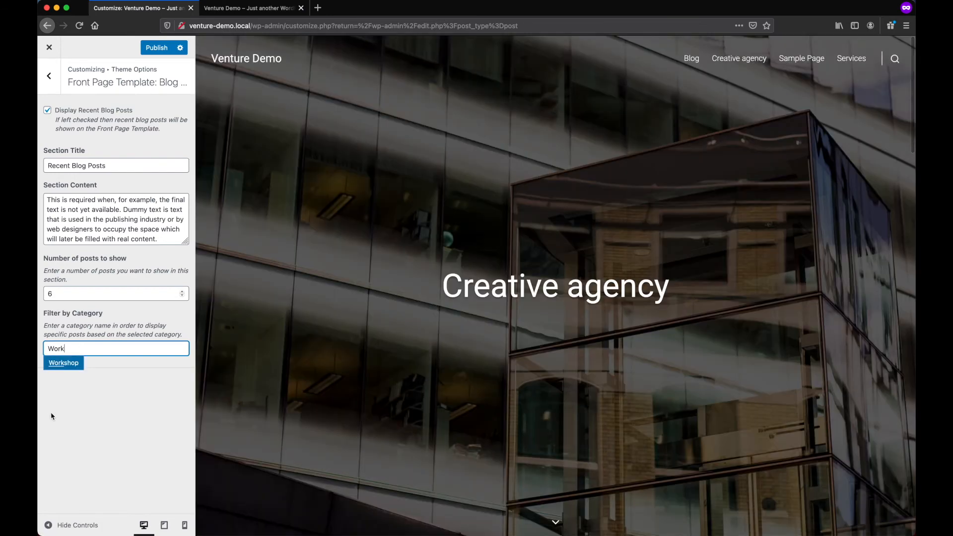
left_click(75, 363)
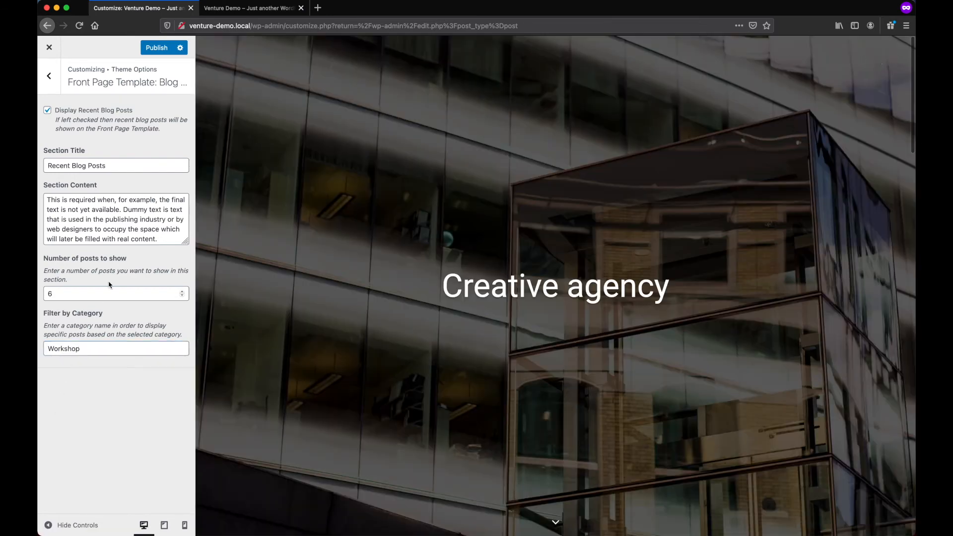
left_click(158, 47)
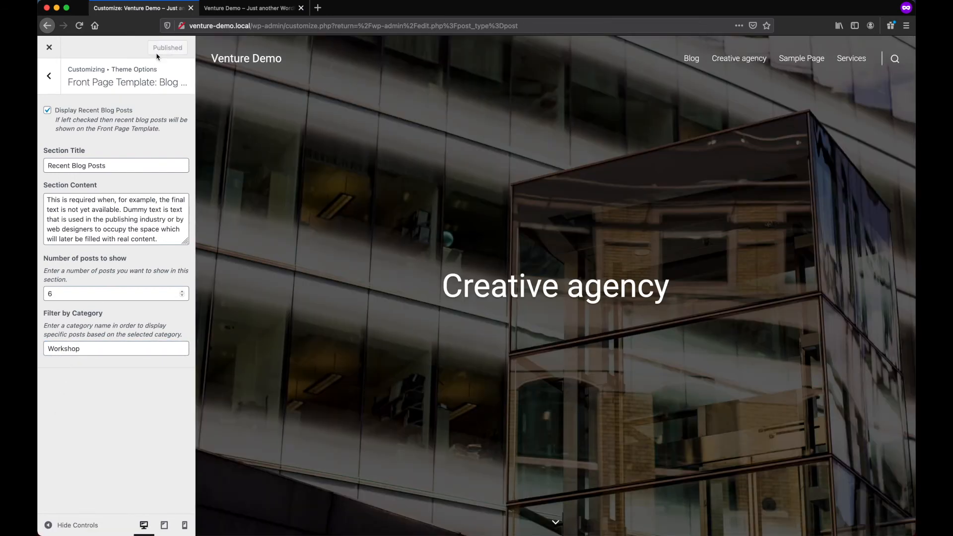
Reload the live front page to check the filtered blog section and look through the posts on the Blog page.
left_click(221, 12)
left_click(80, 26)
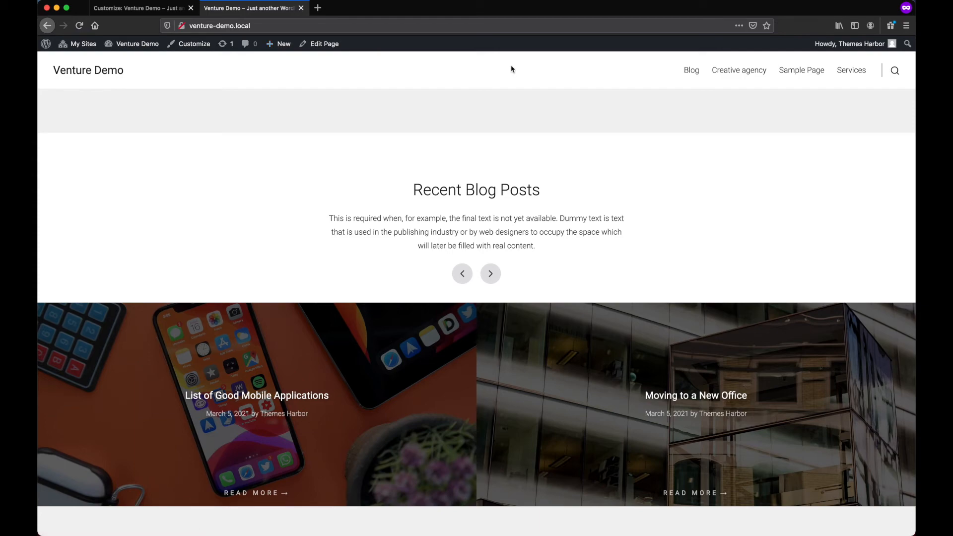
left_click(692, 71)
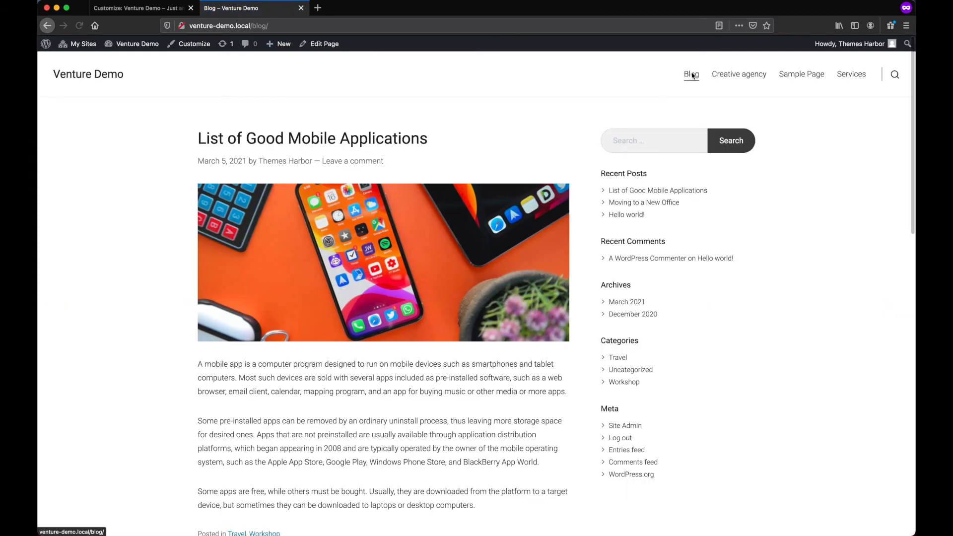
scroll(508, 270, "down", 15)
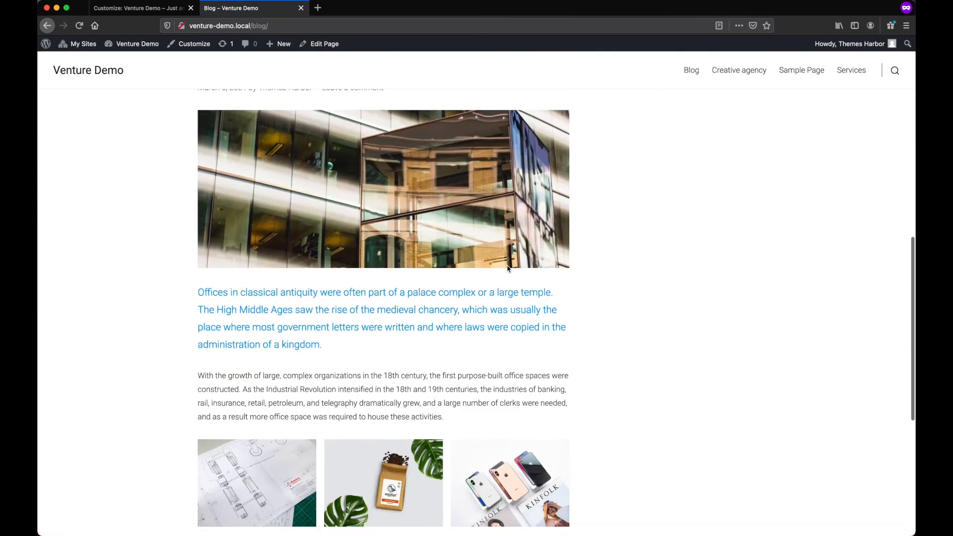
Close the Customizer and open the List of Good Mobile Applications post for editing.
scroll(508, 269, "up", 8)
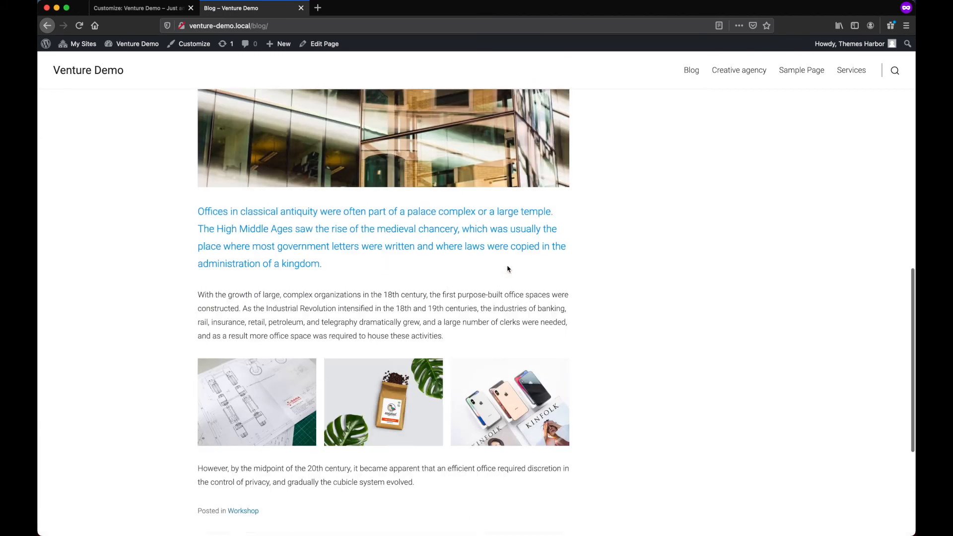
scroll(508, 270, "up", 3)
scroll(507, 265, "up", 5)
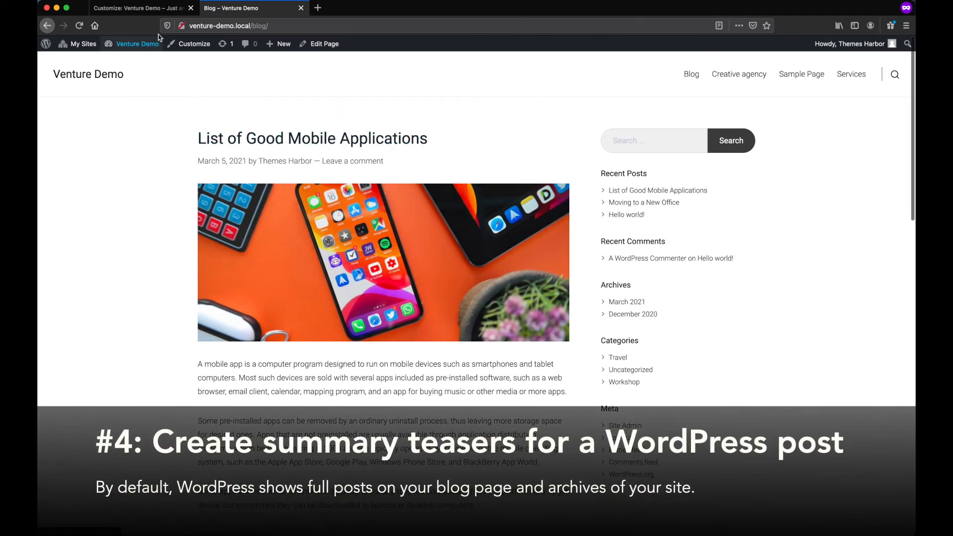
left_click(144, 10)
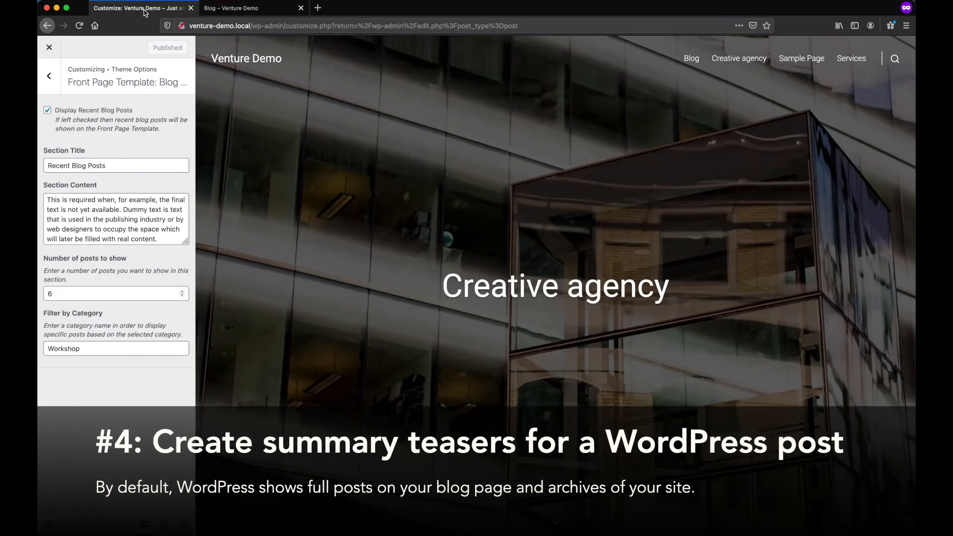
left_click(50, 47)
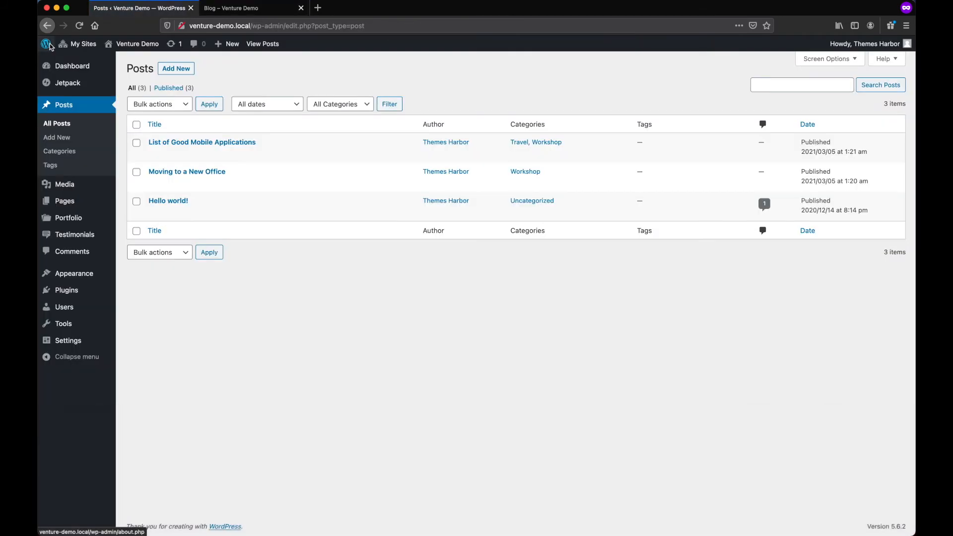
left_click(154, 154)
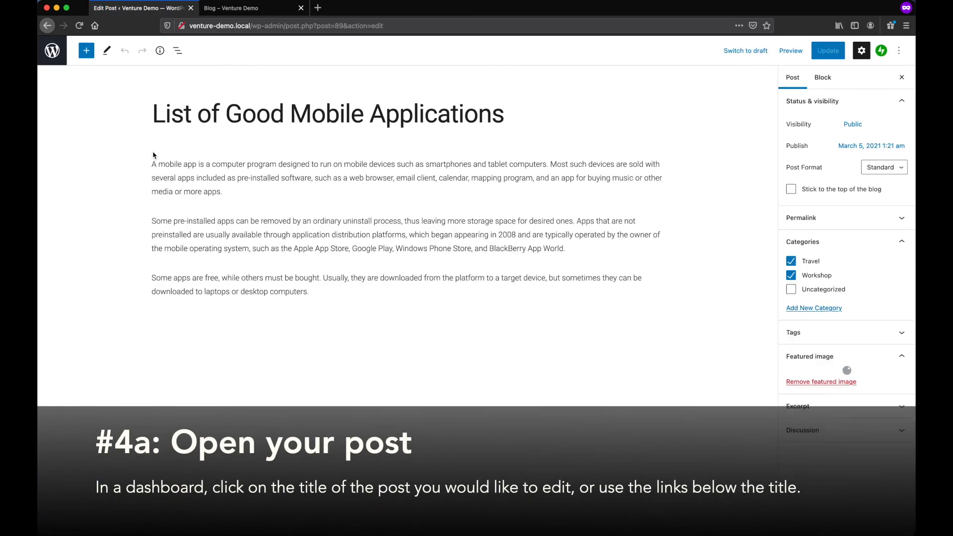
Insert a More block below the post's first paragraph with the custom text READ THE STORY, and update the post.
left_click(237, 190)
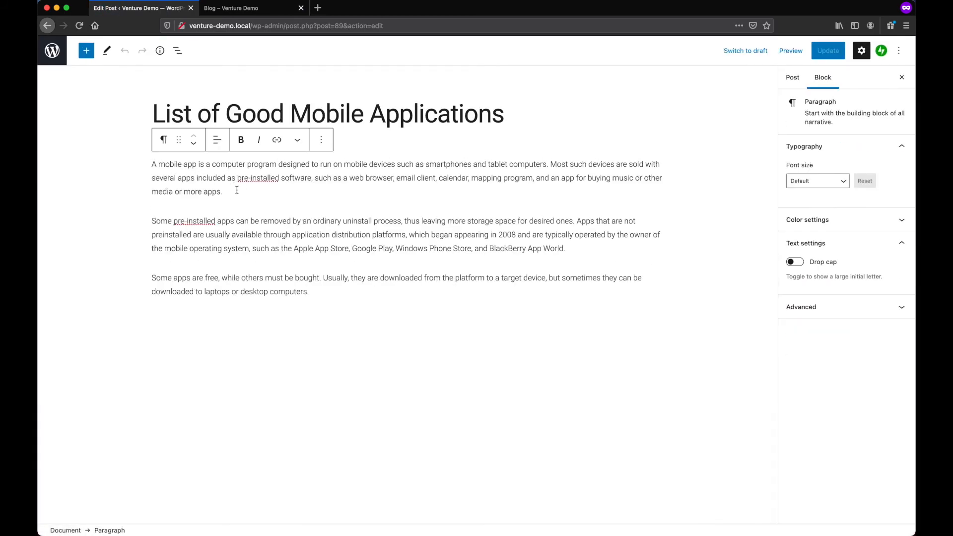
key("Return")
type("/")
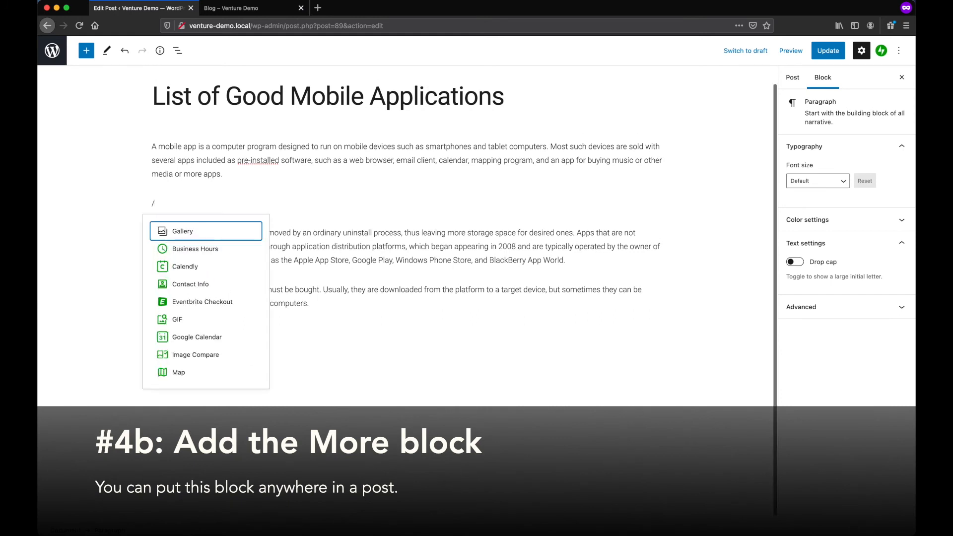
type("more")
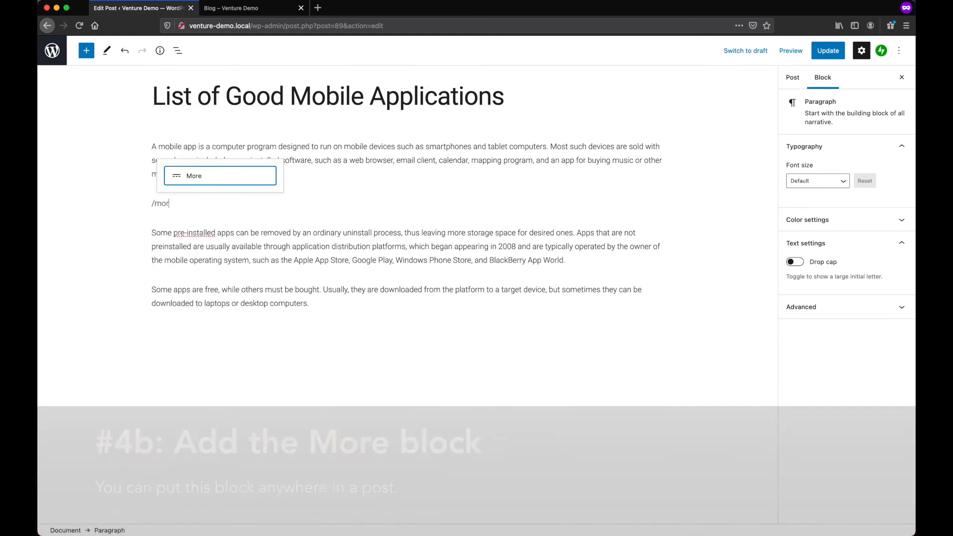
left_click(254, 179)
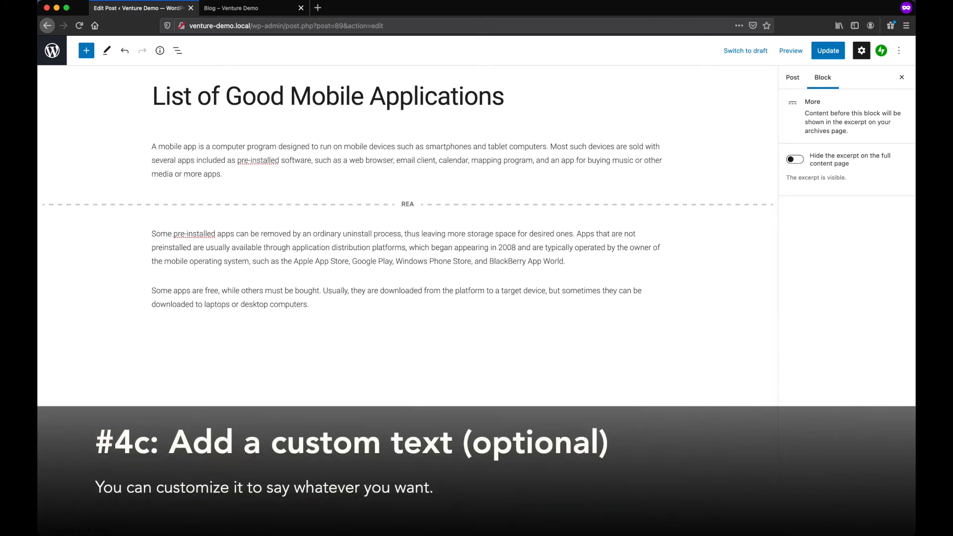
type("READ THE STORY")
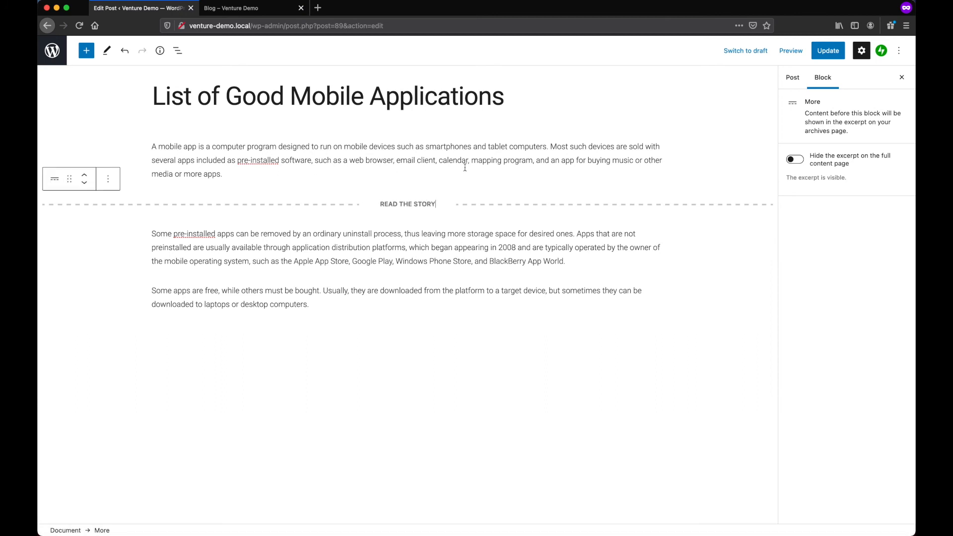
left_click(835, 51)
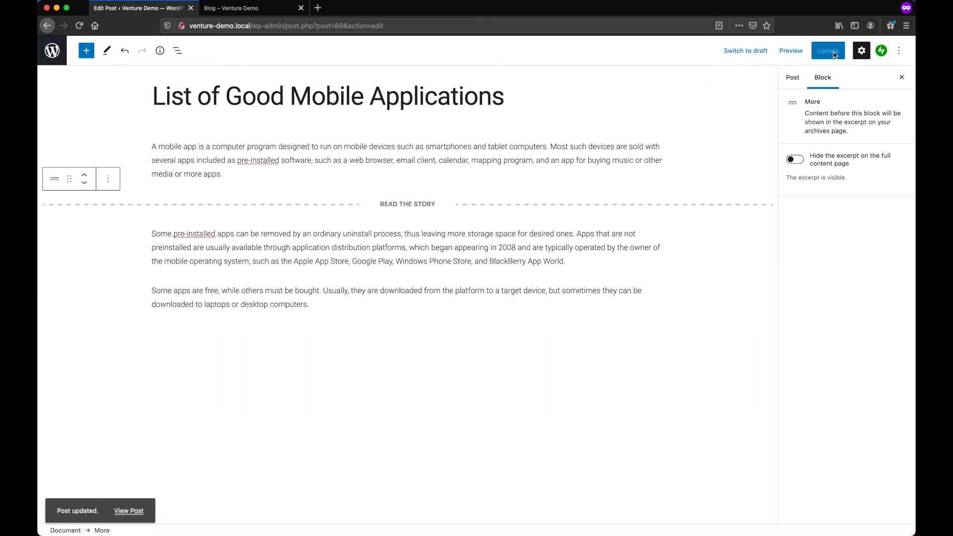
In the Moving to a New Office post, insert a More block between the second paragraph and the image gallery, and update the post.
left_click(51, 50)
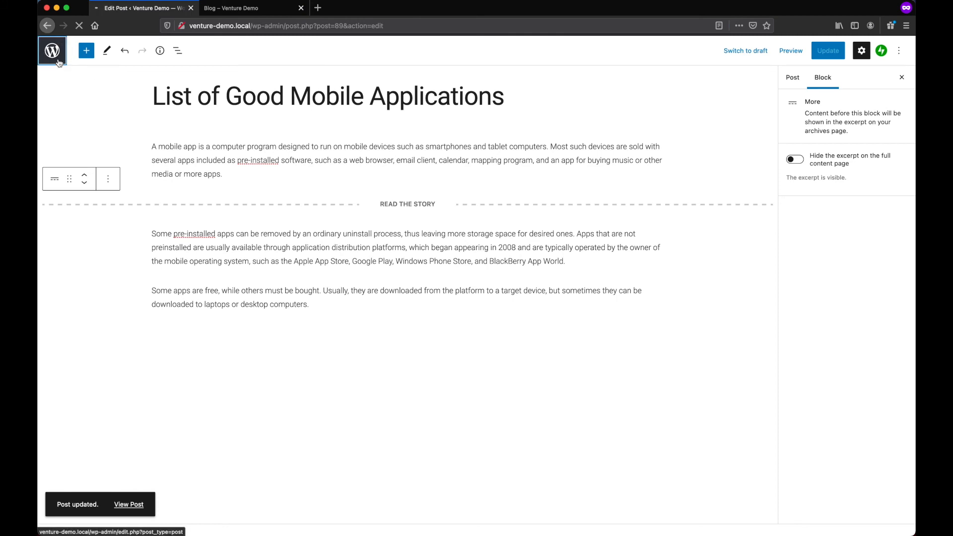
left_click(150, 182)
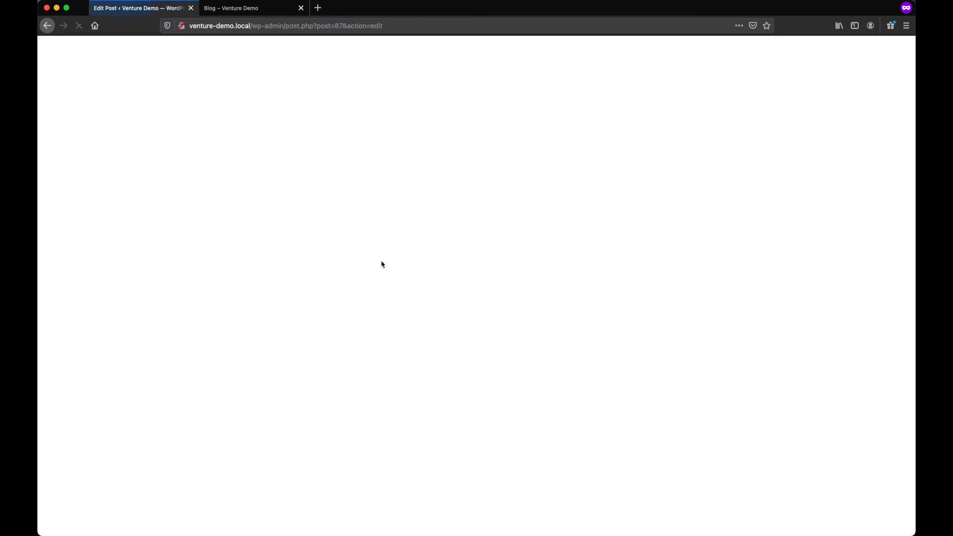
left_click(514, 258)
key("Return")
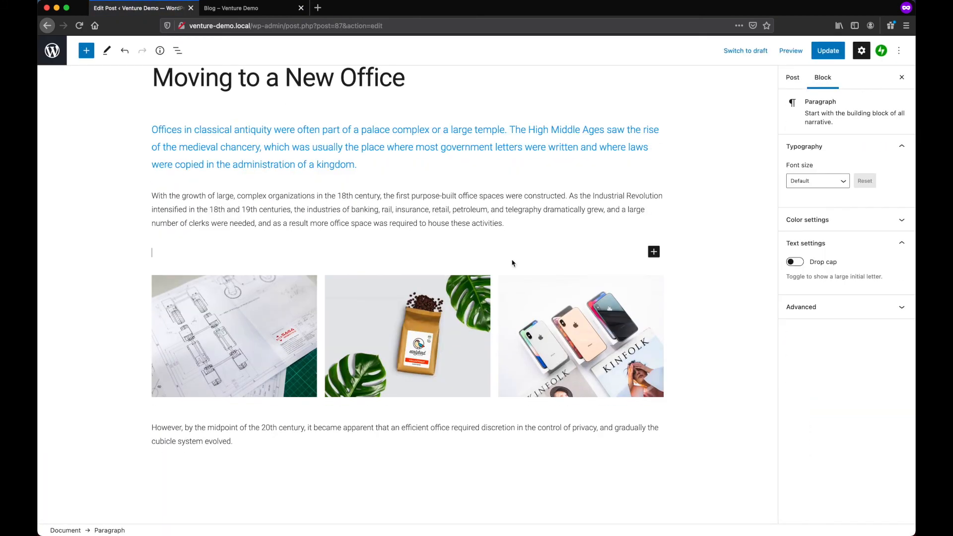
left_click(653, 252)
type("more")
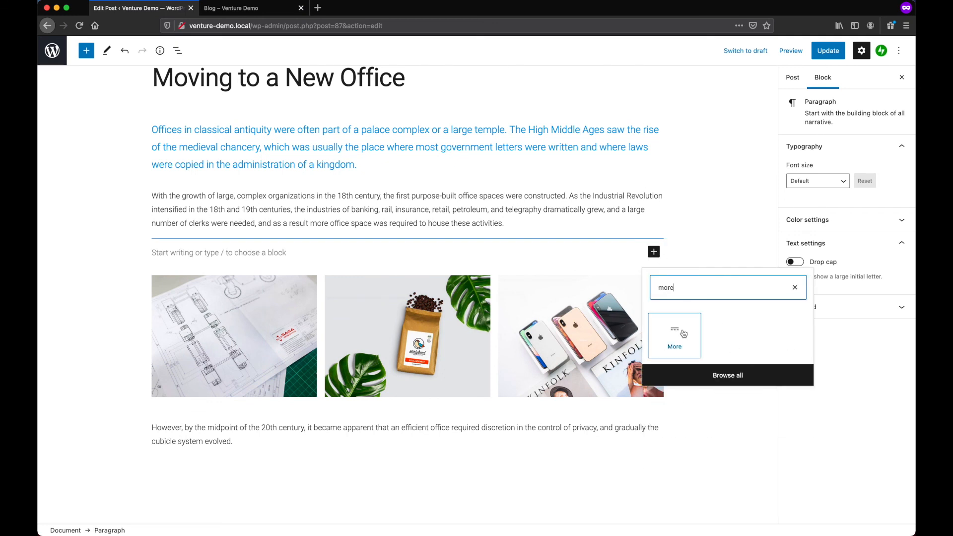
left_click(682, 332)
left_click(827, 51)
Reload the live Blog page and check the summary teasers of both edited posts.
left_click(238, 11)
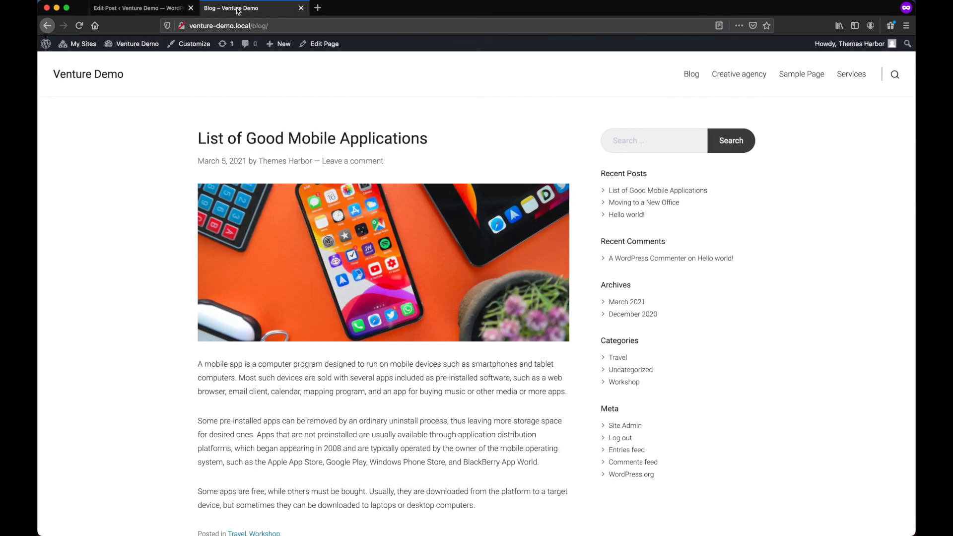
left_click(79, 26)
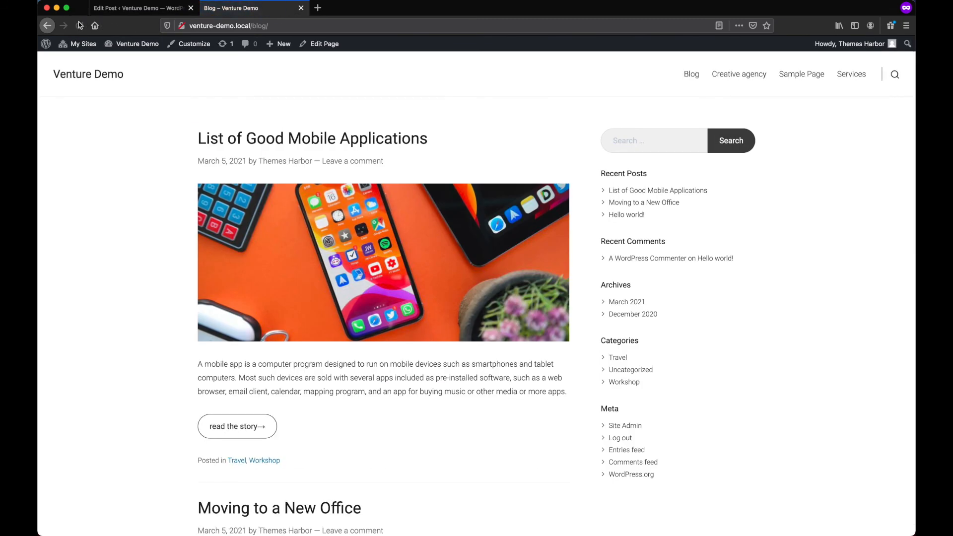
scroll(435, 346, "down", 3)
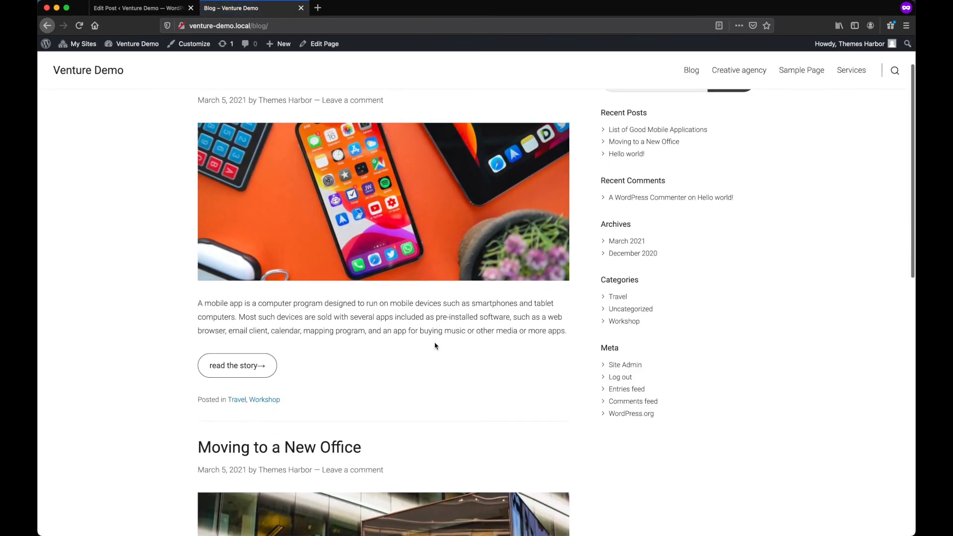
scroll(485, 388, "down", 10)
scroll(485, 388, "down", 2)
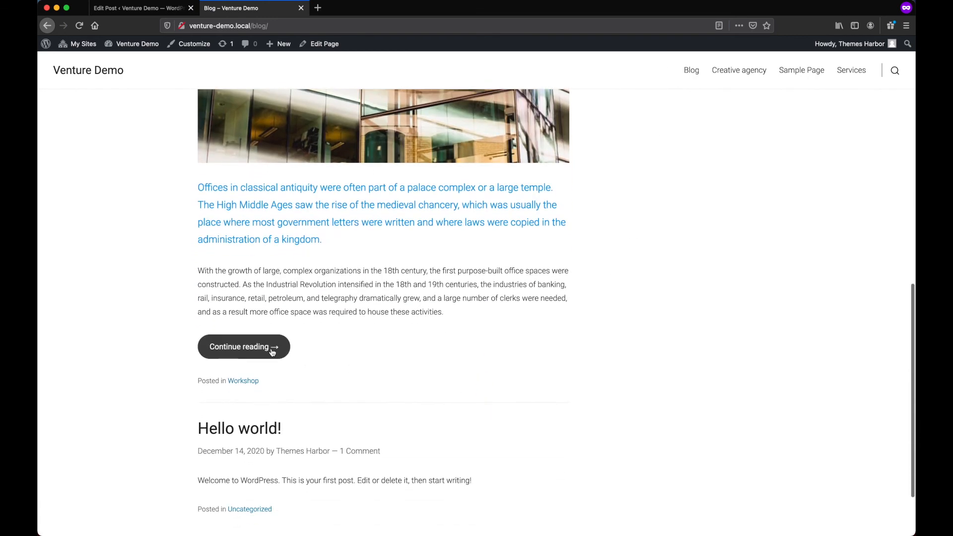